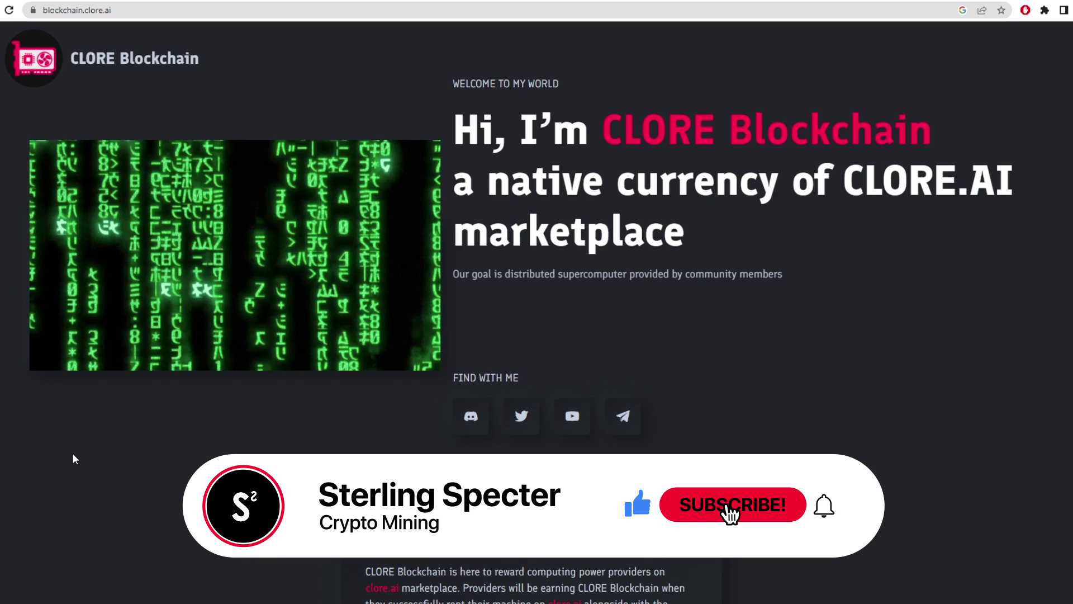
- Read the CLORE Blockchain introduction, purpose and Cutting edge technology sections on its homepage
drag(522, 127, 803, 236)
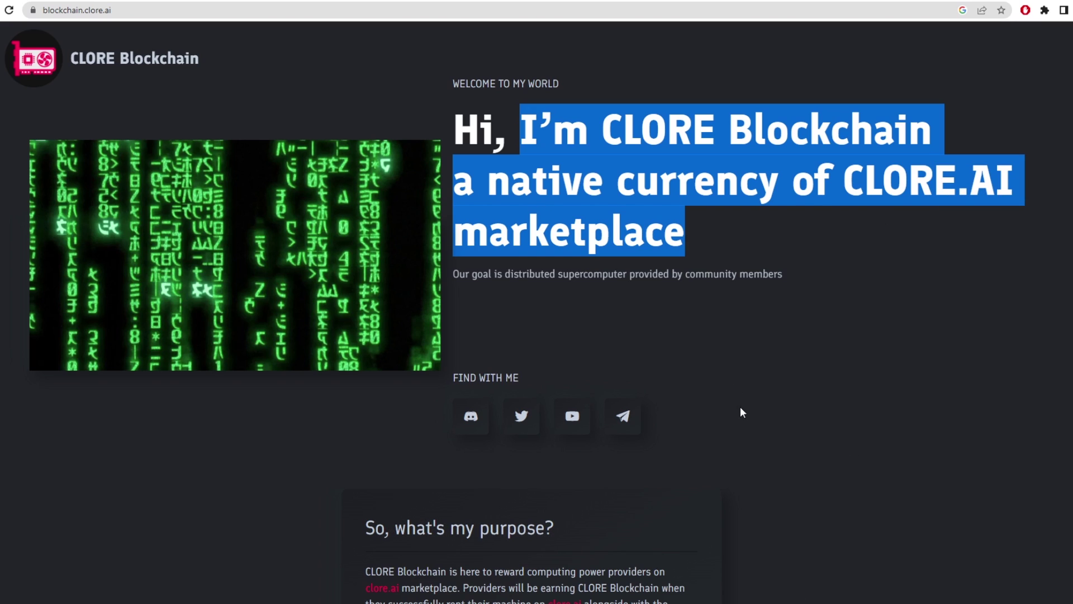
scroll(749, 425, down, 2)
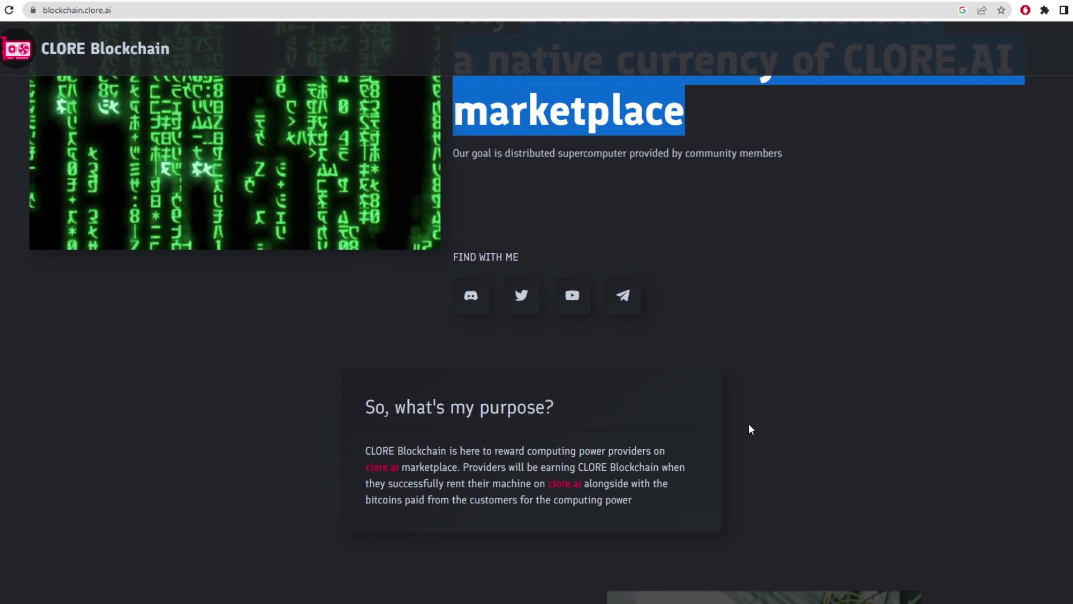
scroll(749, 429, down, 5)
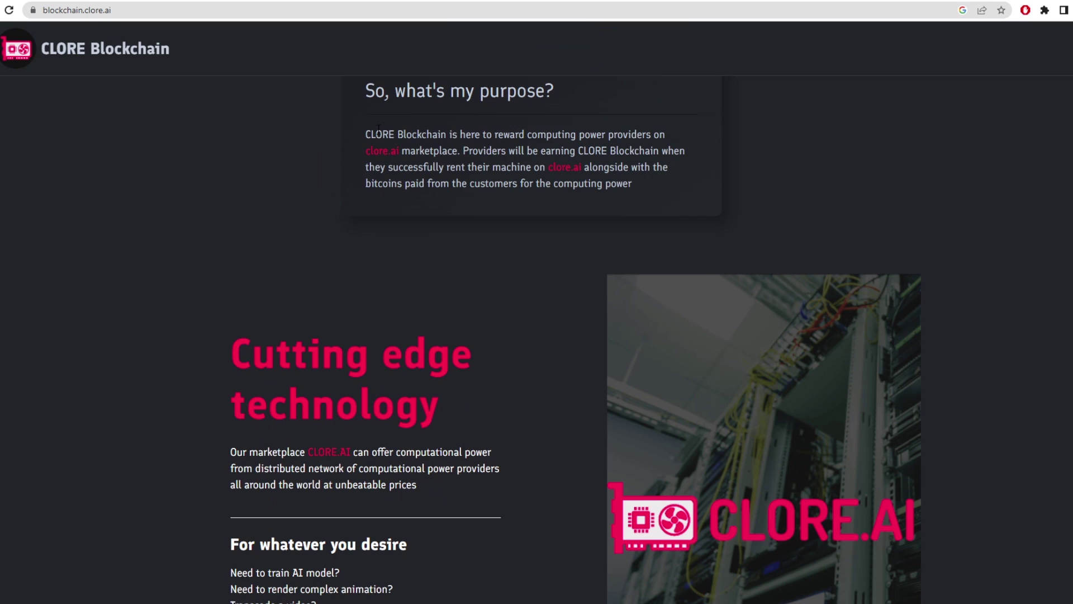
drag(366, 134, 631, 187)
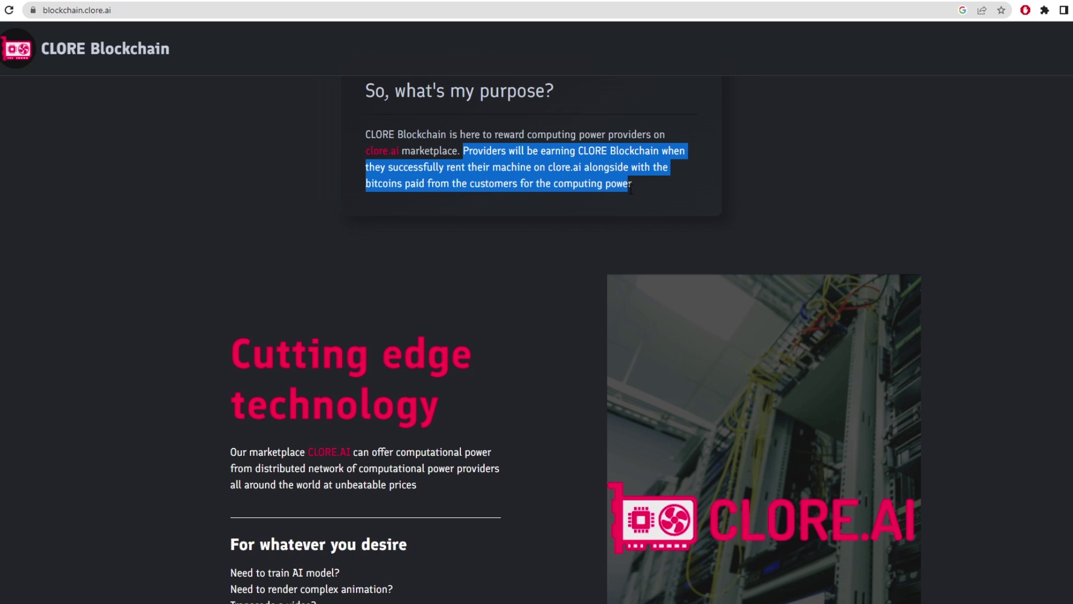
click(551, 307)
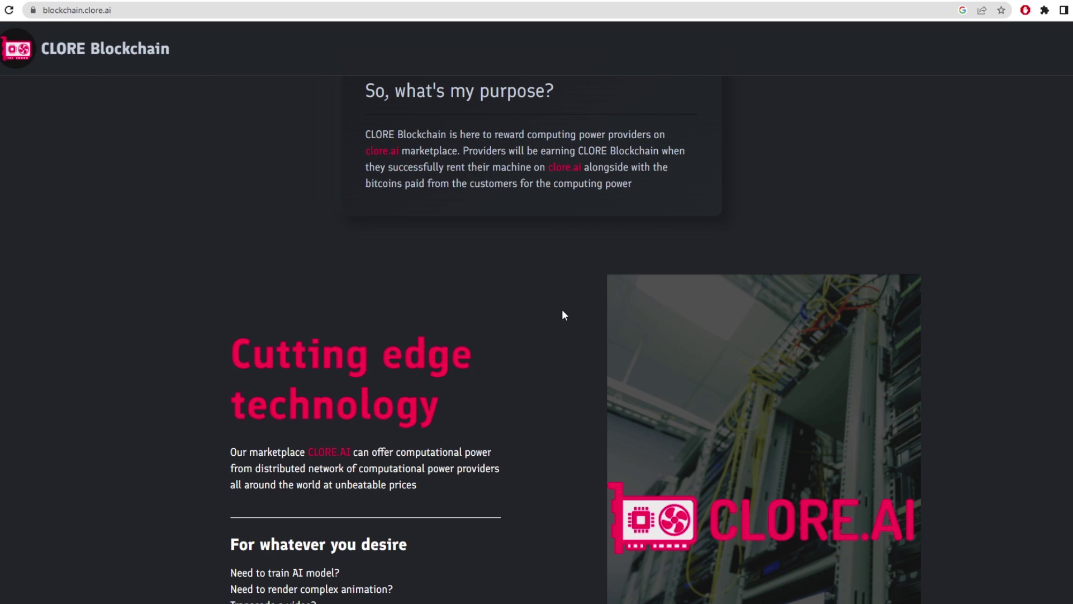
scroll(564, 313, down, 2)
scroll(562, 313, down, 1)
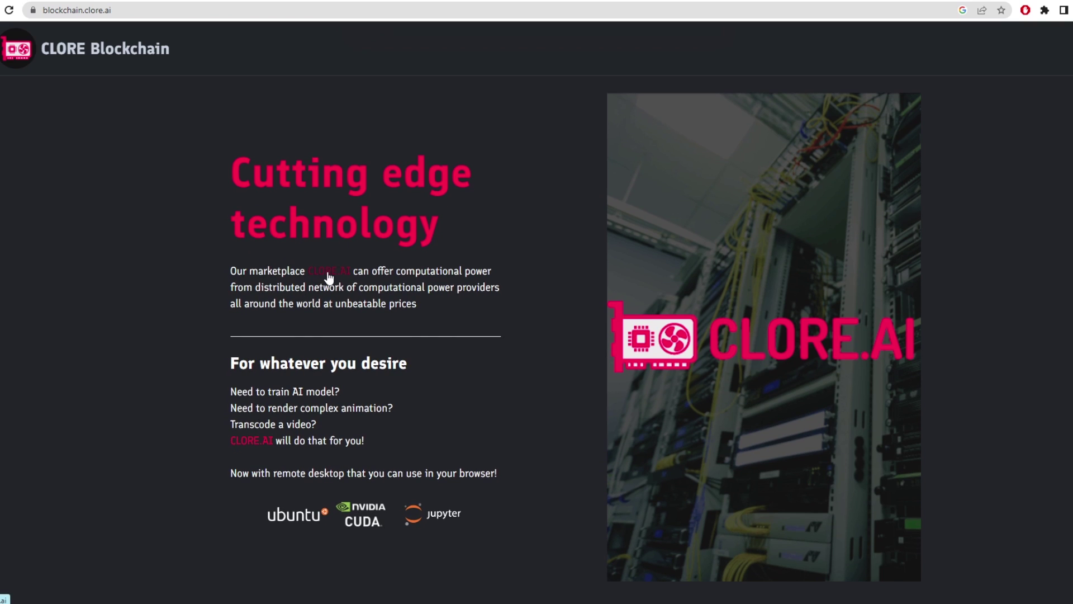
- Open the CLORE.AI marketplace site from the Cutting edge technology text and read its feature descriptions
click(327, 274)
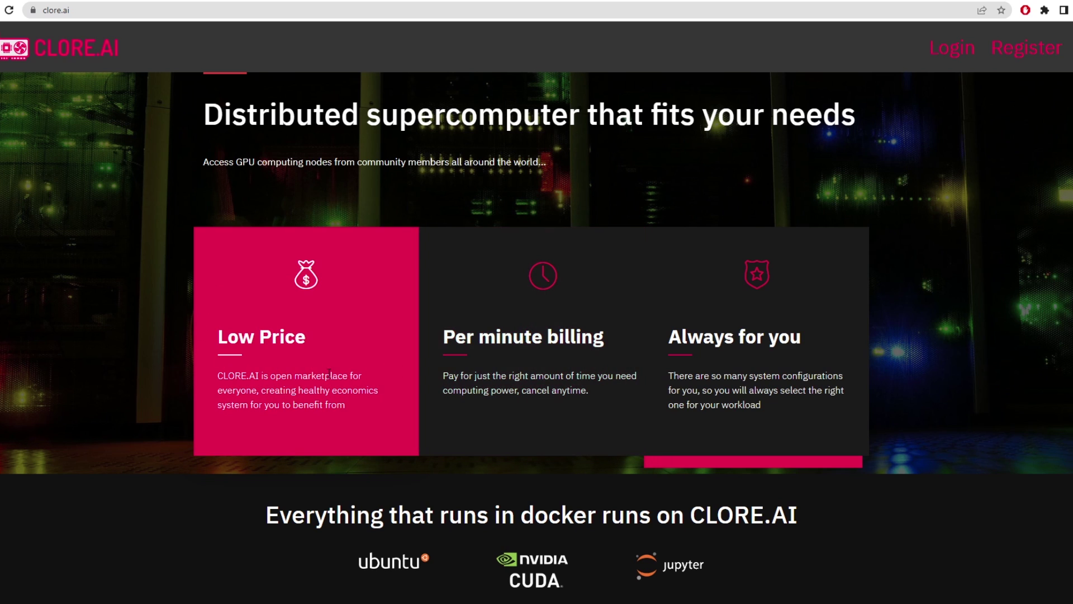
drag(237, 379, 382, 381)
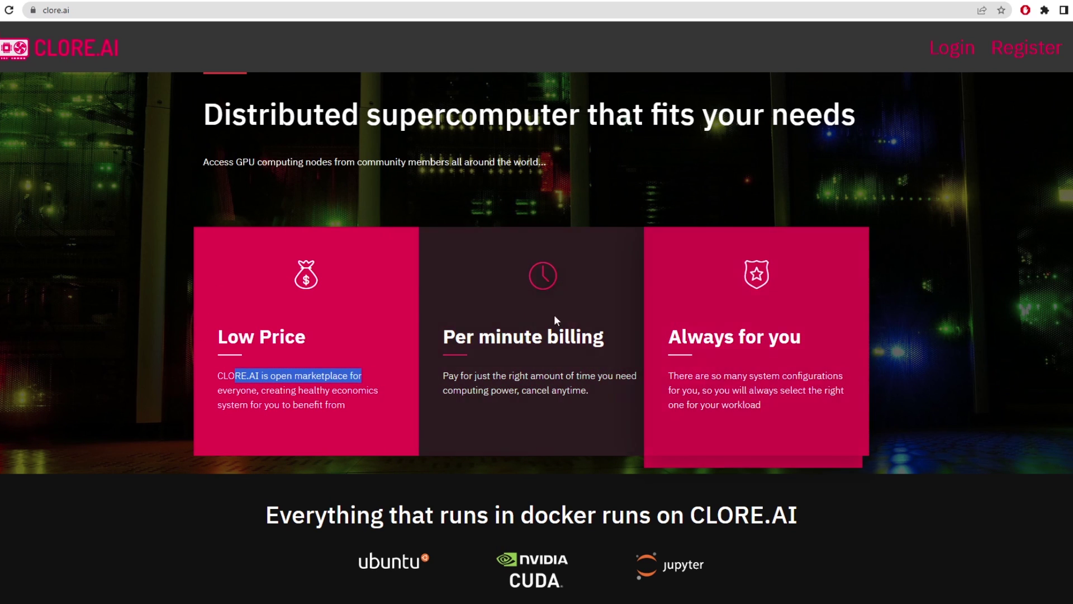
scroll(220, 515, down, 3)
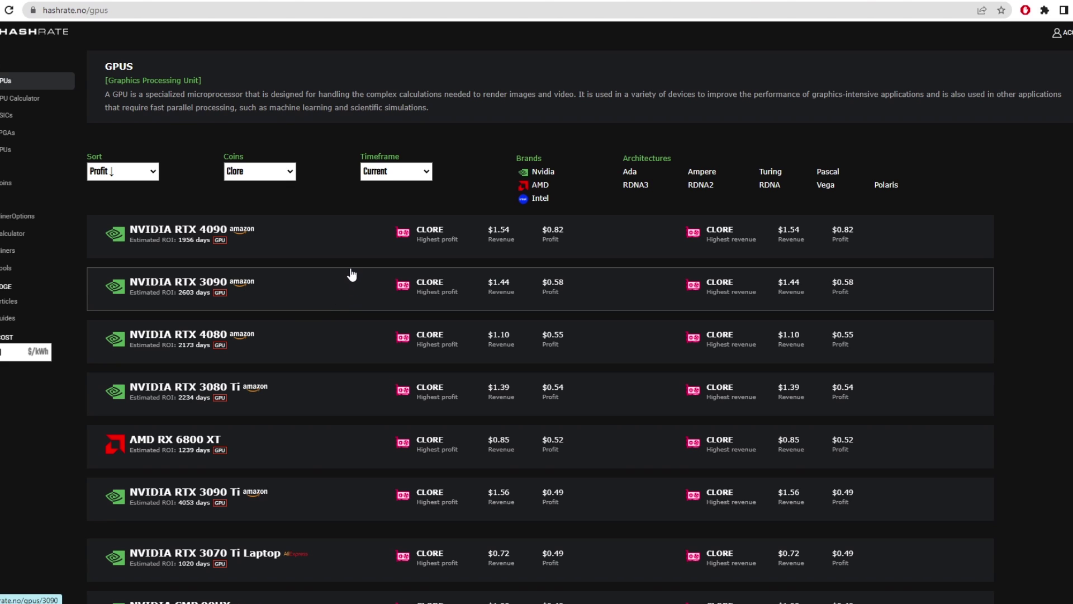
- Examine the Clore revenue and profit estimates for each GPU model in the hashrate.no list
scroll(351, 274, down, 2)
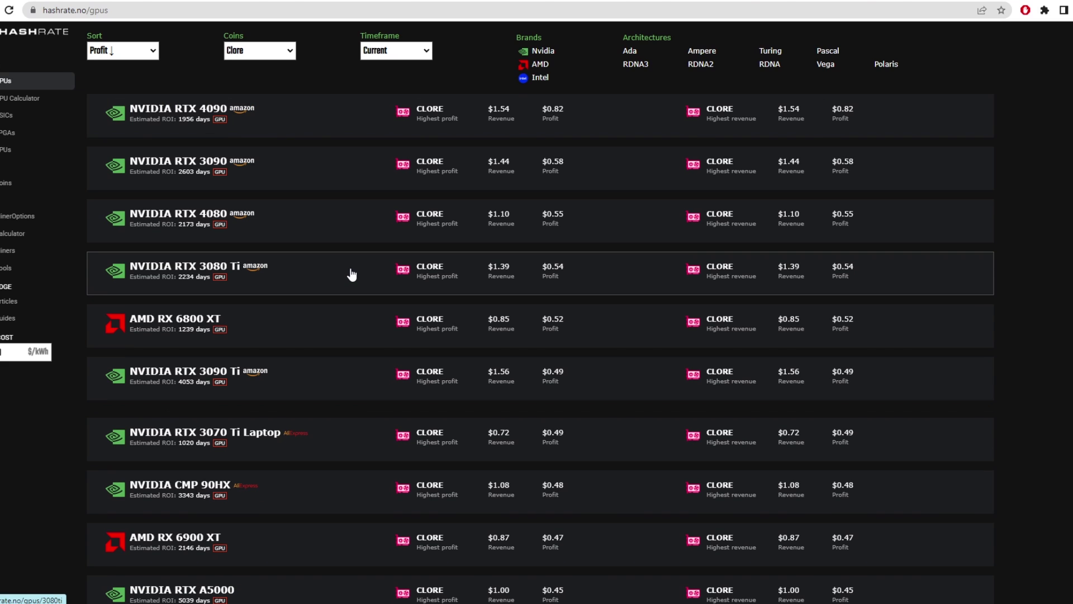
scroll(351, 273, down, 8)
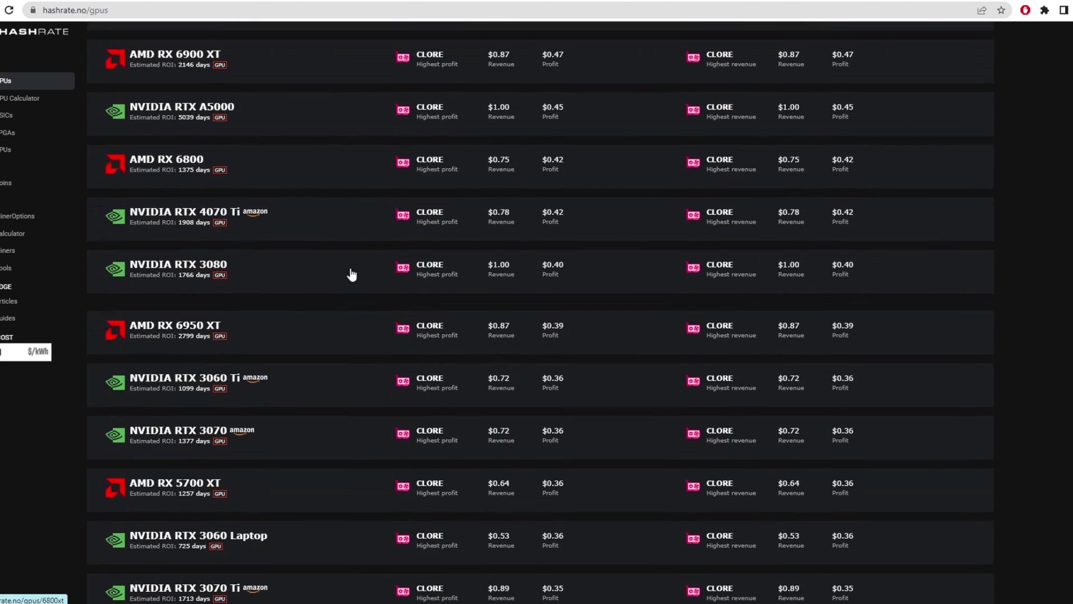
scroll(352, 274, down, 15)
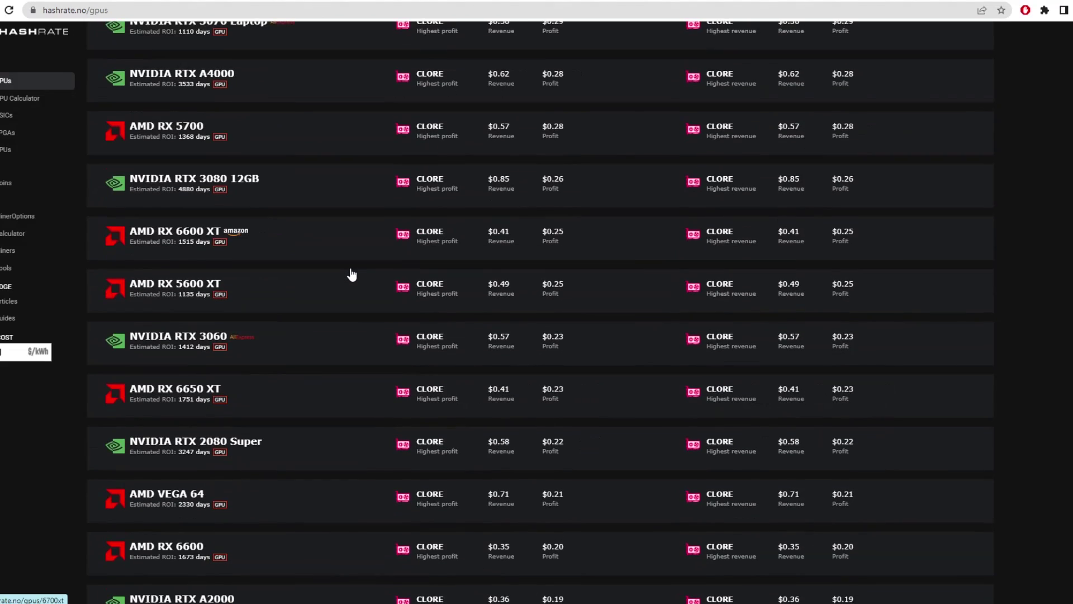
scroll(352, 274, down, 16)
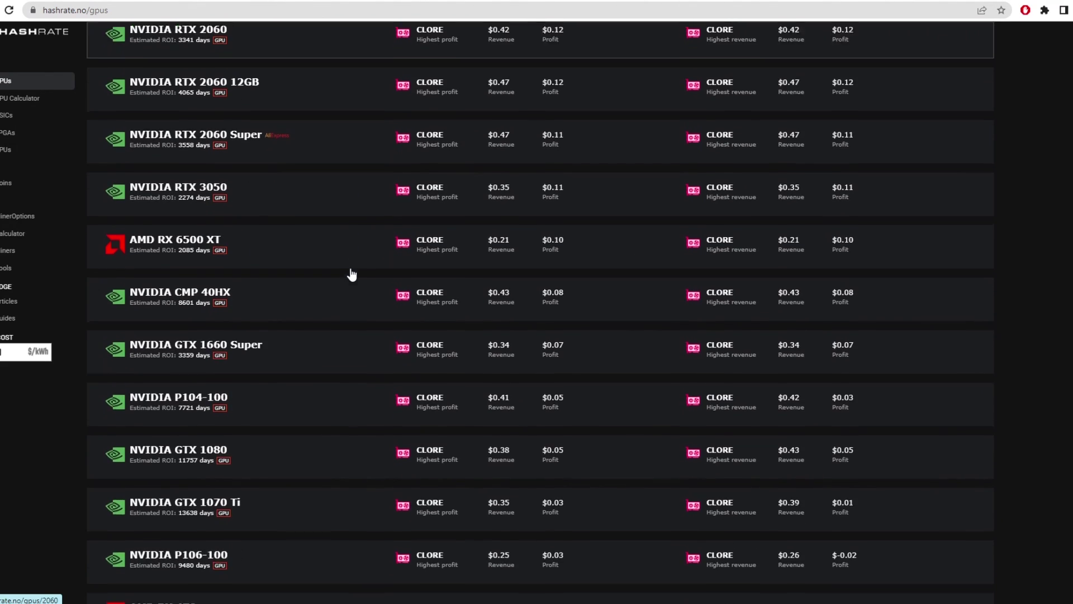
scroll(352, 274, down, 2)
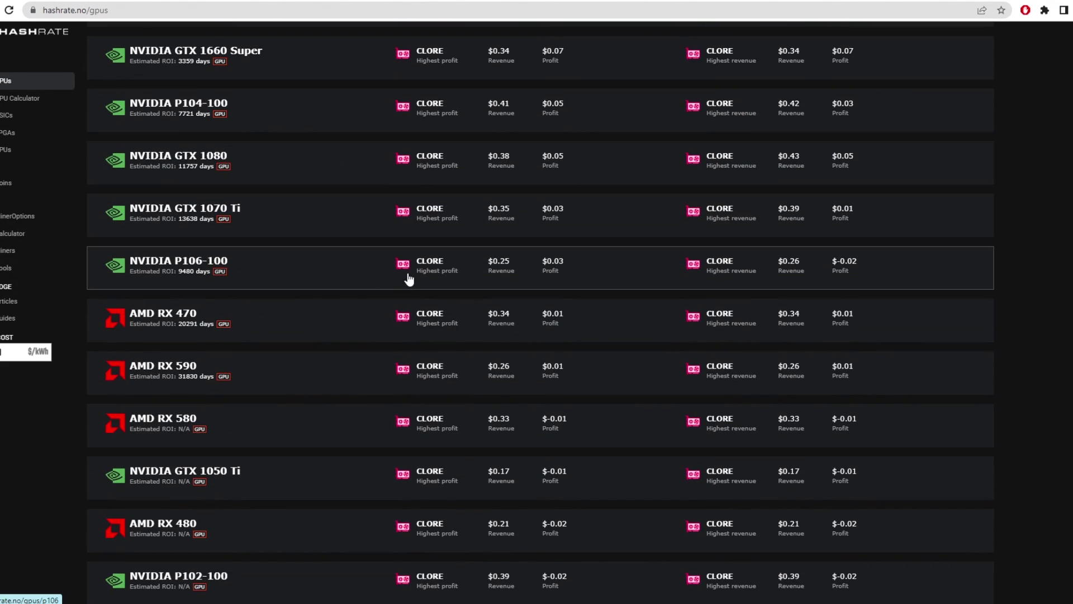
scroll(394, 370, up, 6)
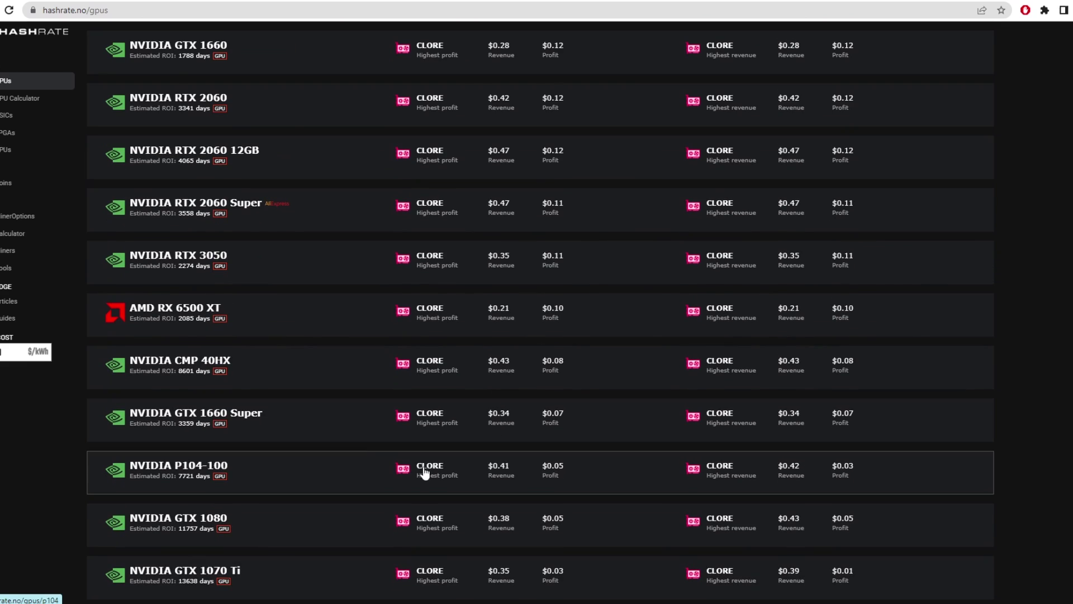
scroll(621, 433, up, 17)
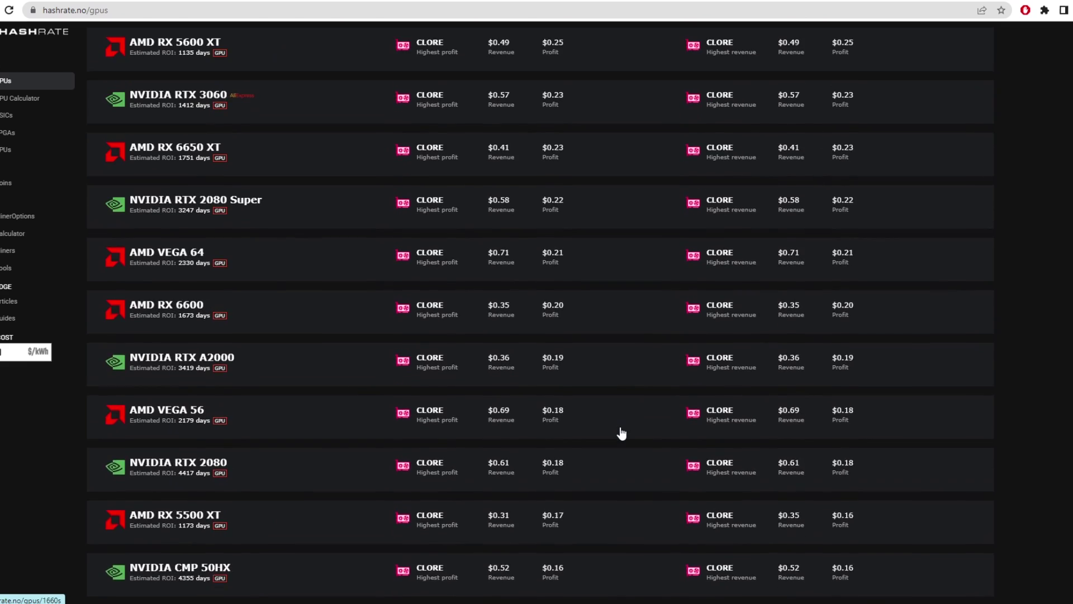
scroll(621, 433, up, 15)
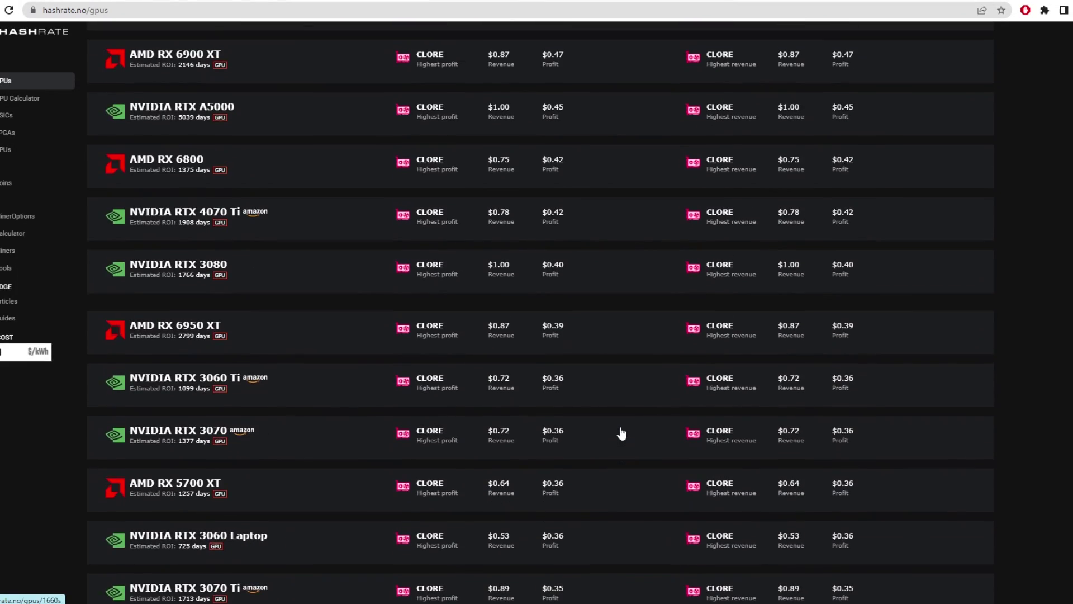
scroll(623, 433, up, 5)
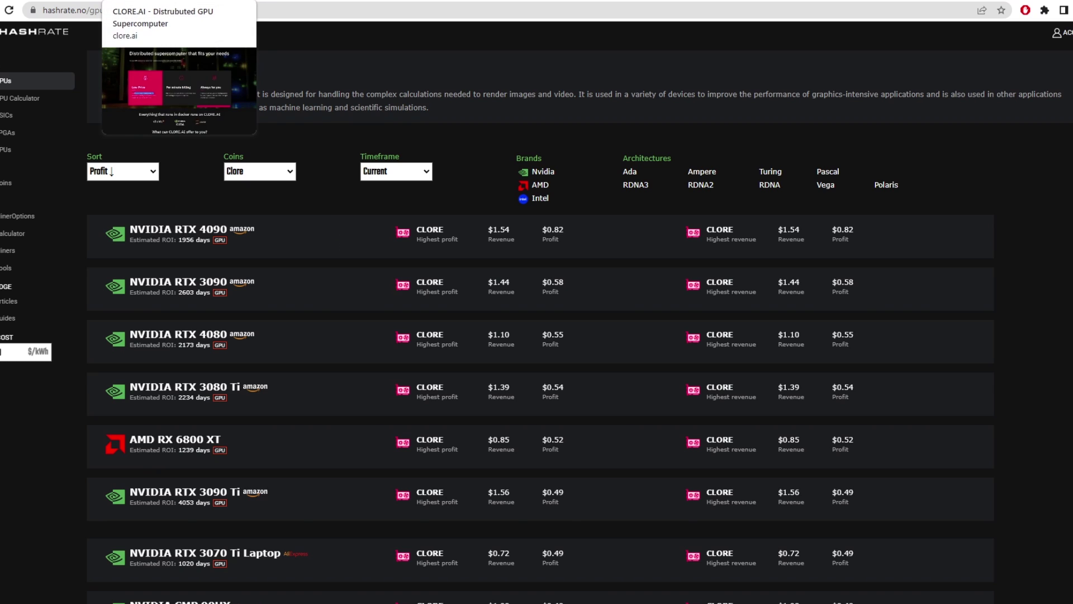
- Return to the CLORE Blockchain site, download the Windows wallet and open the downloaded zip archive
click(67, 0)
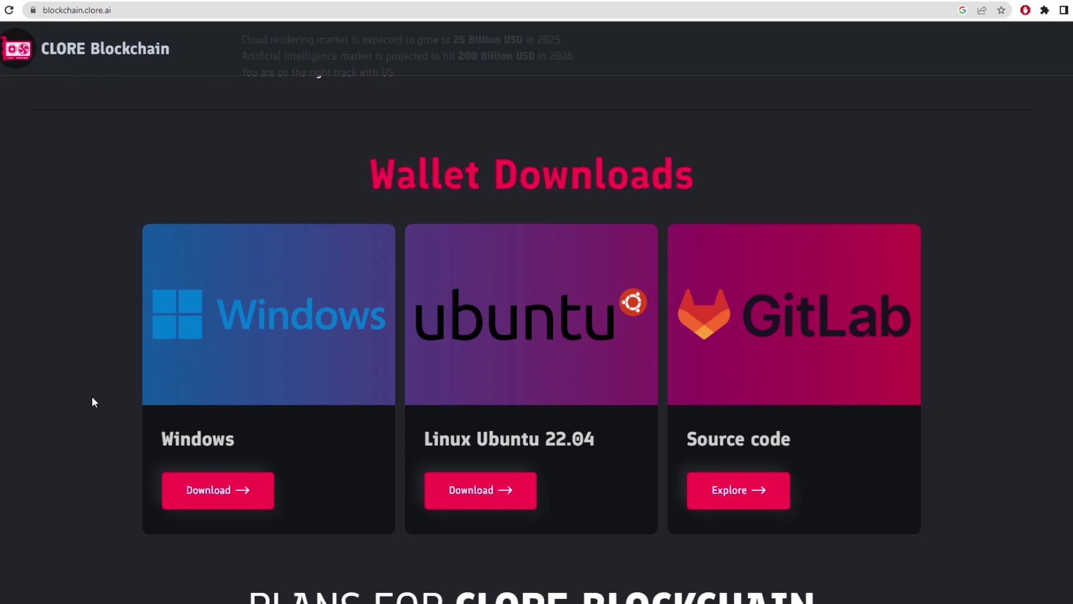
click(221, 493)
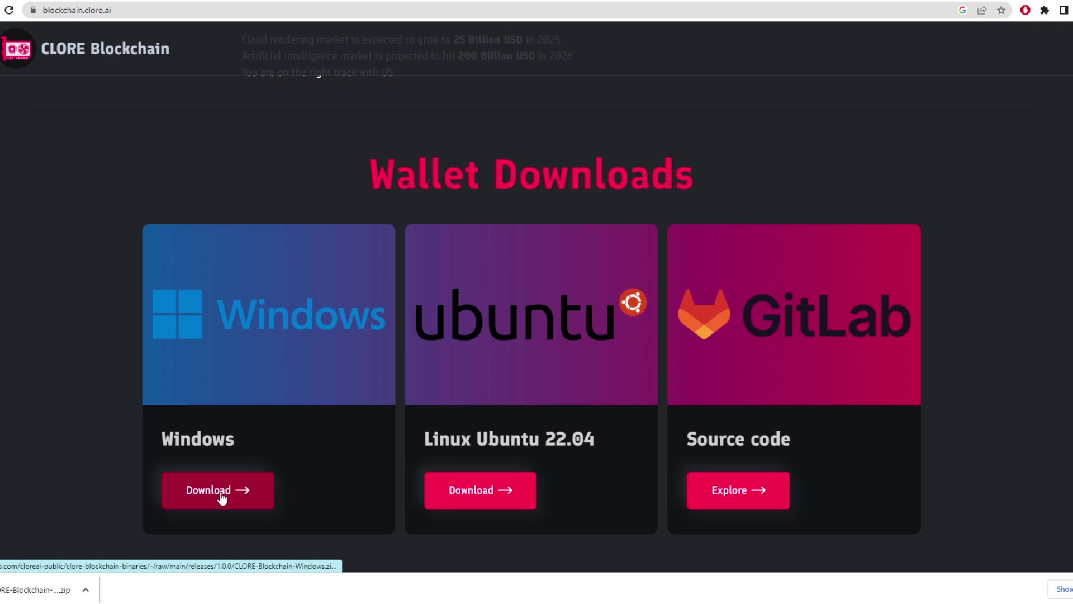
click(26, 589)
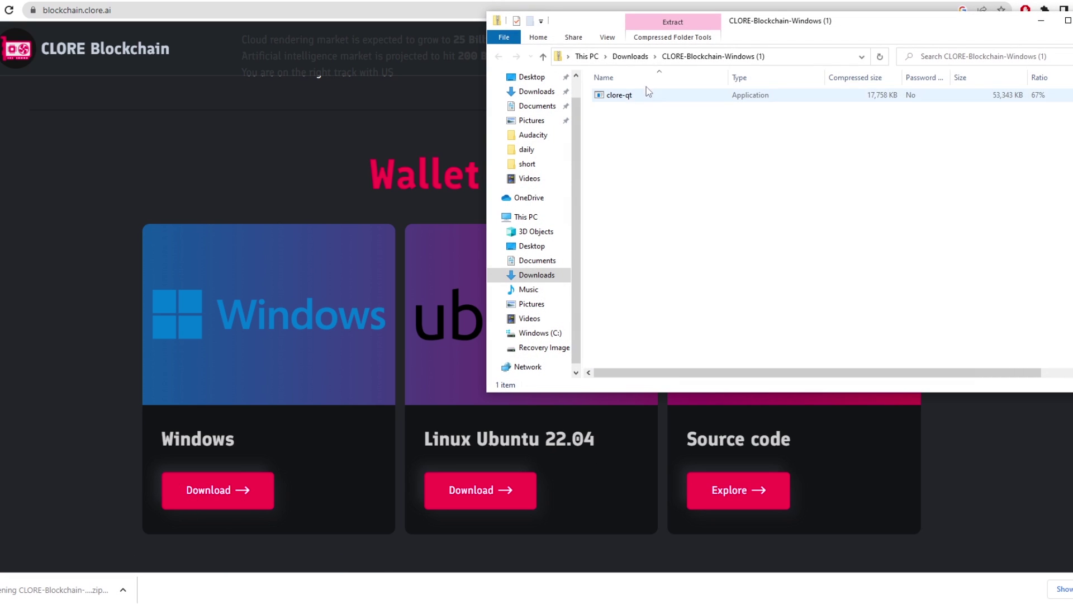
- Run the clore-qt application from the archive, allowing it to start despite the SmartScreen protection
click(631, 96)
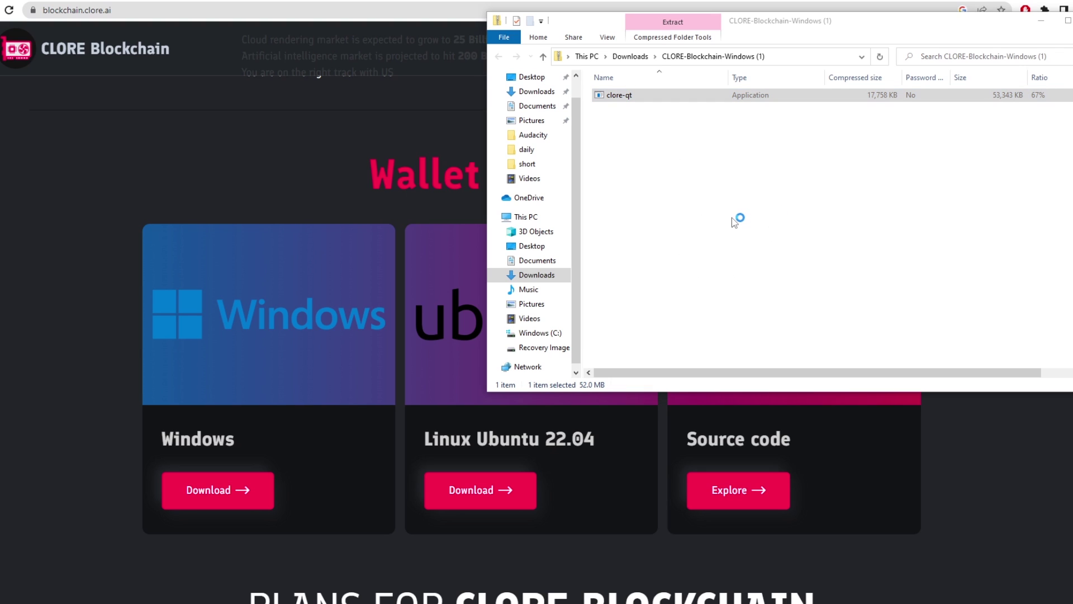
click(413, 214)
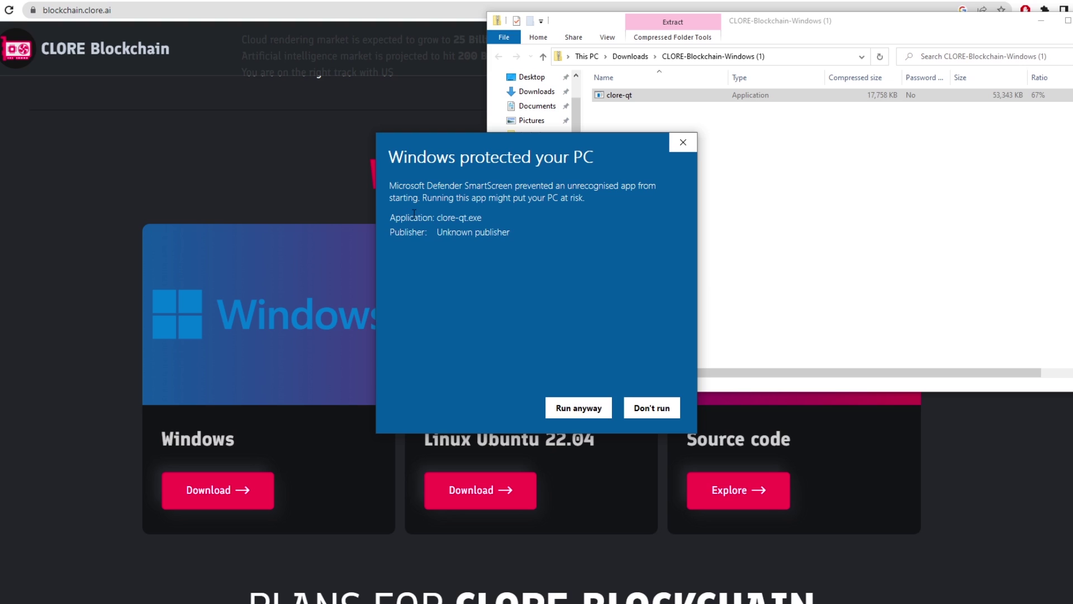
click(578, 408)
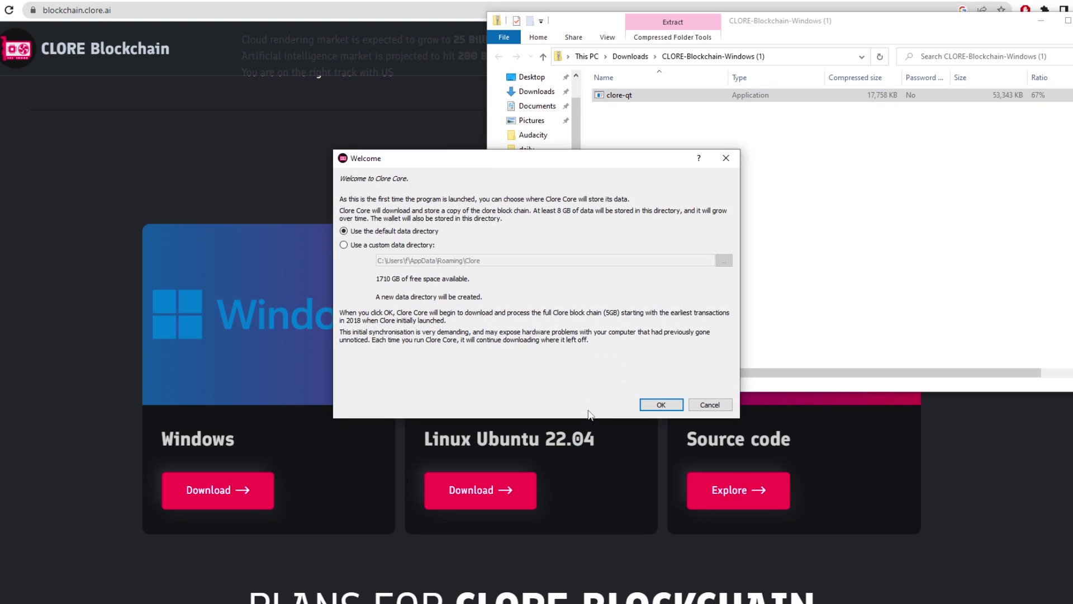
- Complete the wallet's first-launch setup with the default data directory, a generated recovery phrase and firewall access on public networks
click(661, 404)
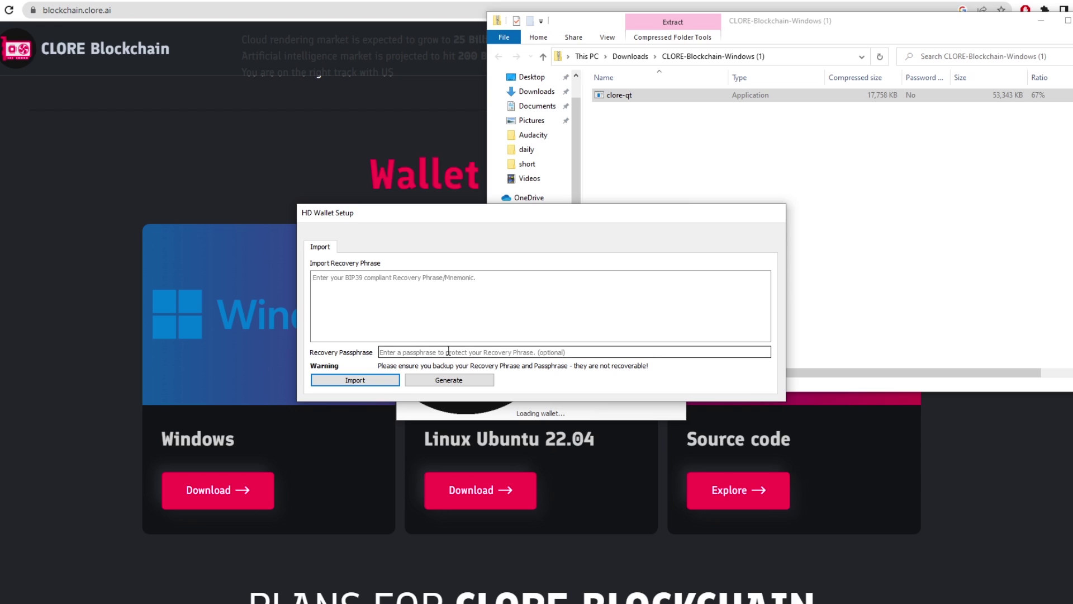
click(456, 383)
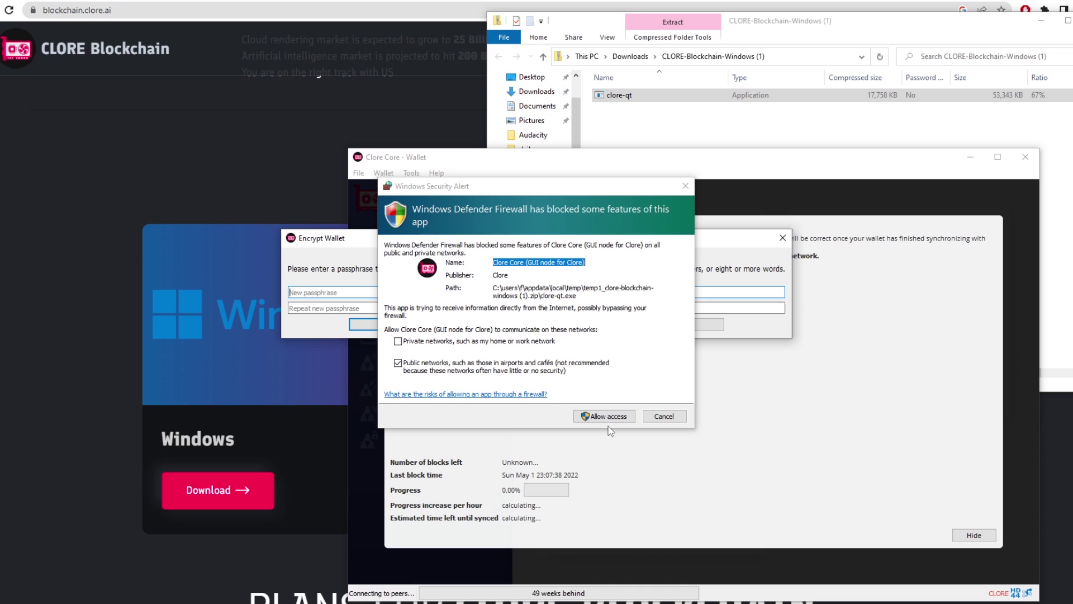
click(605, 417)
- Encrypt the new wallet by entering the wallet passphrase
click(344, 294)
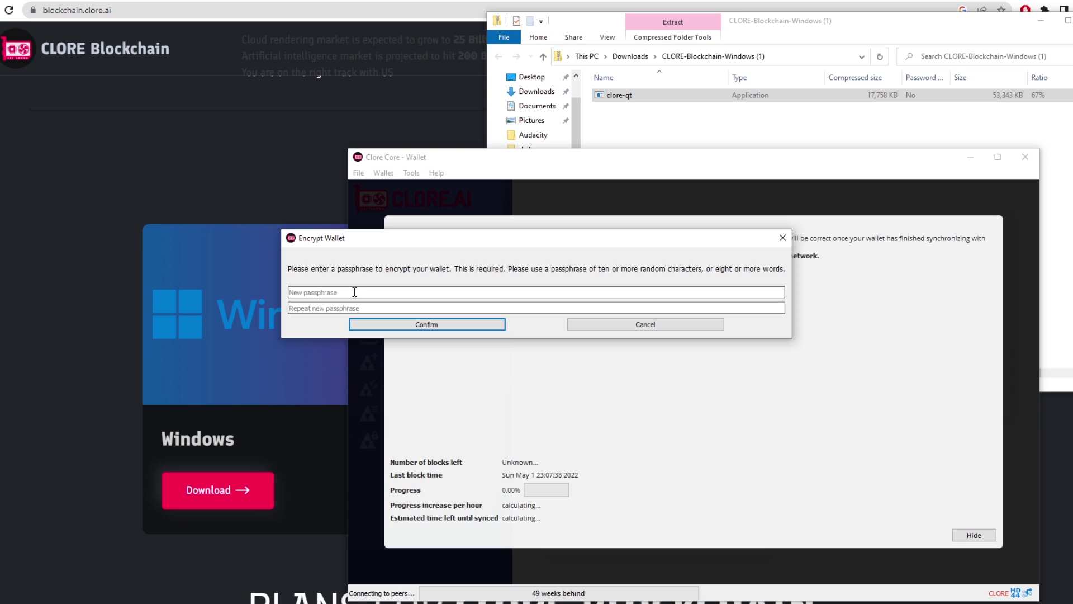
text(****)
click(646, 324)
- Reposition the wallet window, hide the synchronization overlay and show the payment request form for receiving CLORE
drag(536, 154, 386, 48)
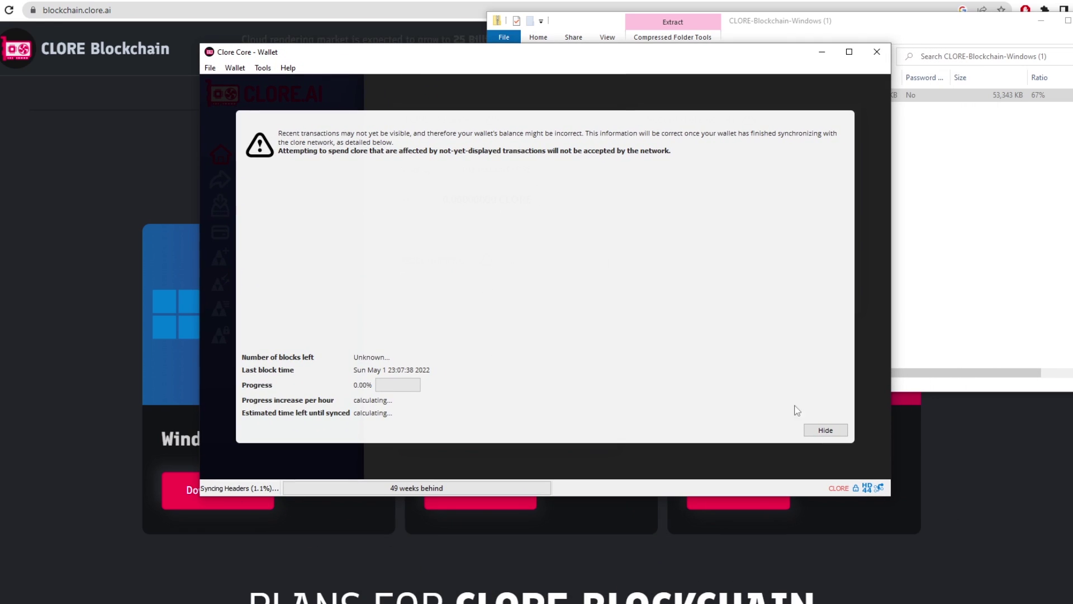
click(826, 435)
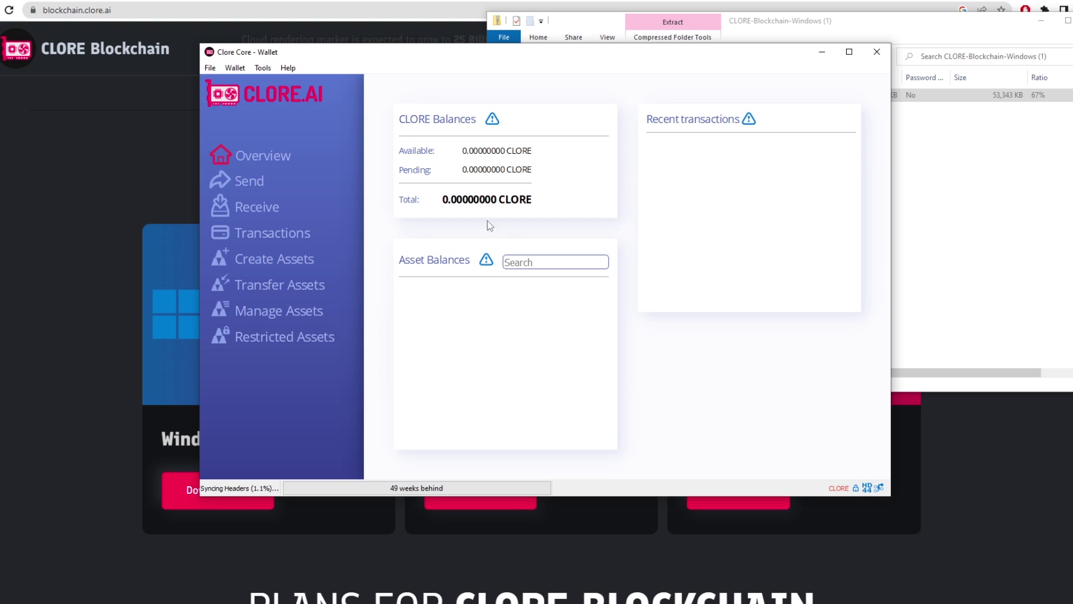
click(249, 212)
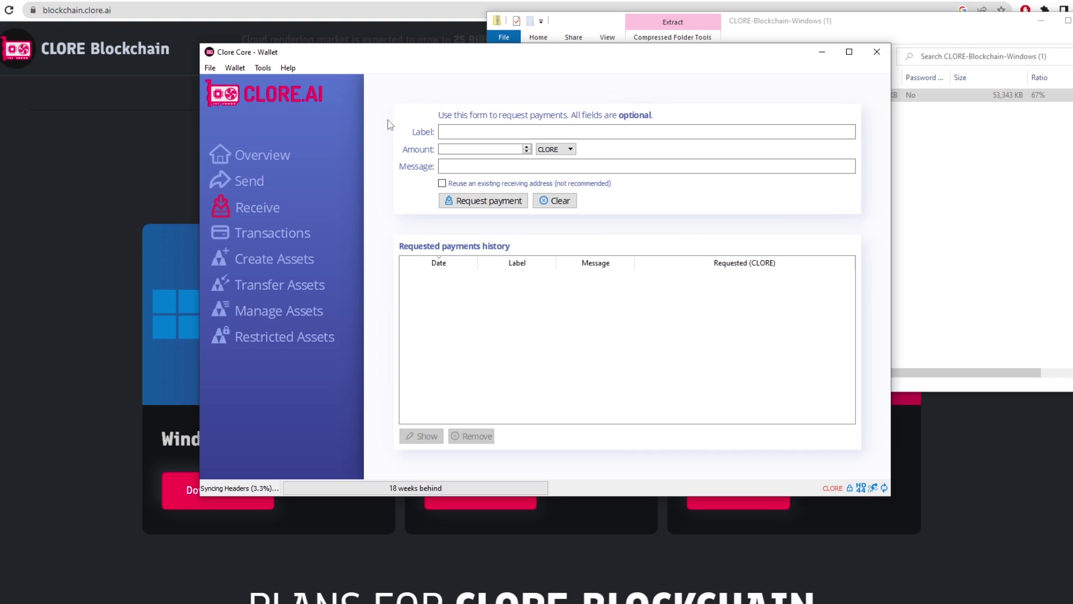
- Create a new receiving address labelled 5 and copy the address
click(211, 69)
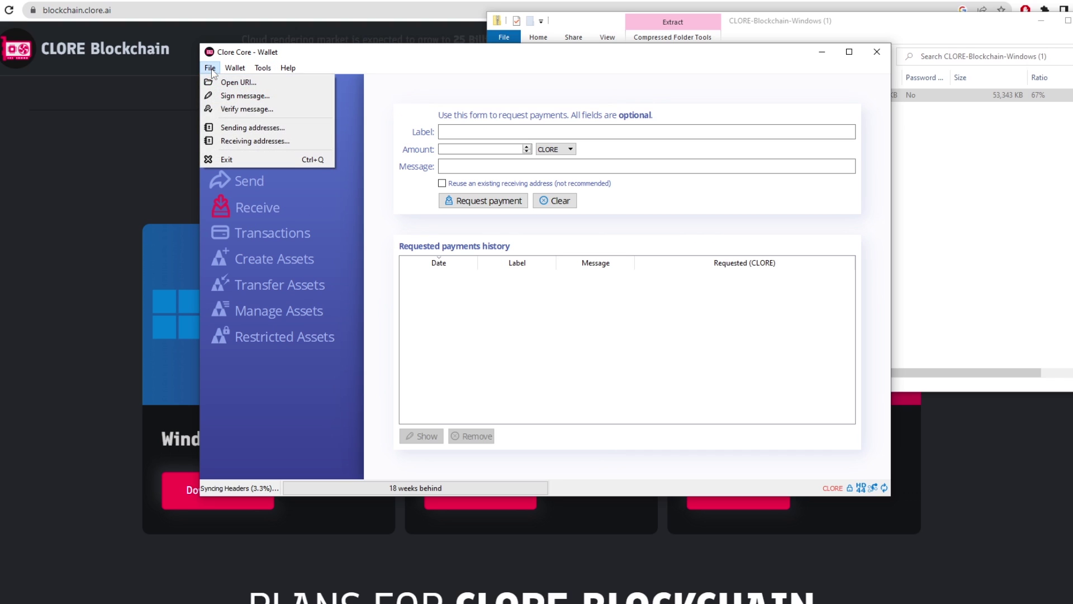
click(278, 142)
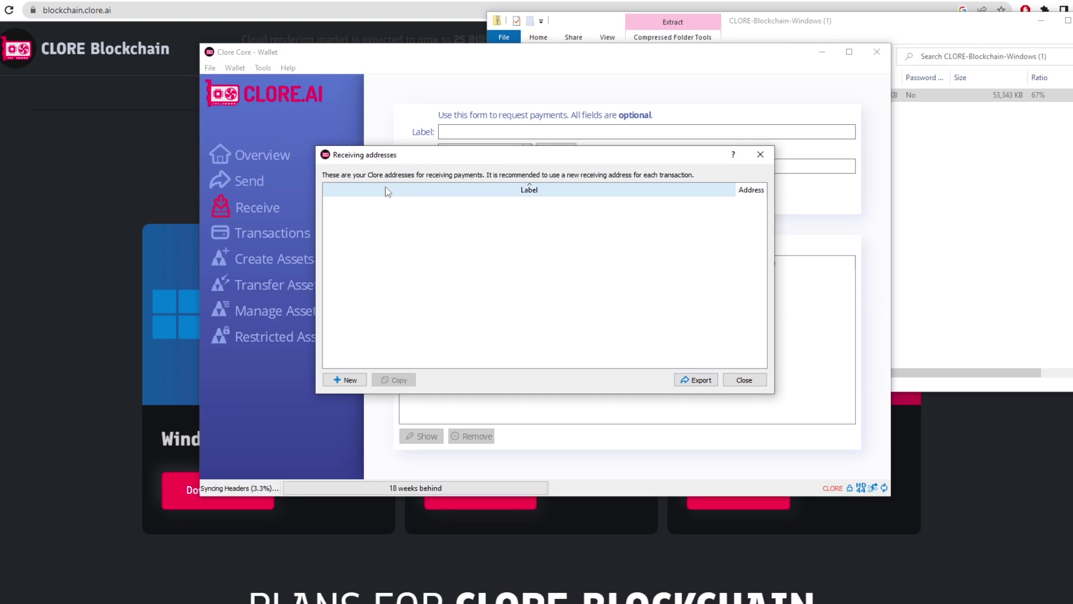
click(345, 380)
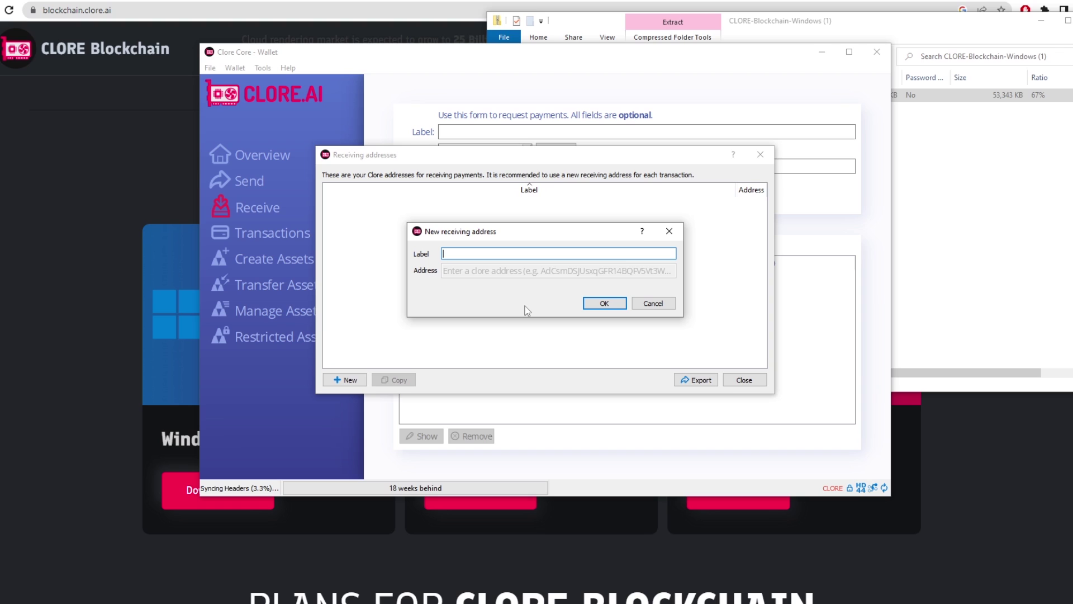
text(5)
click(594, 301)
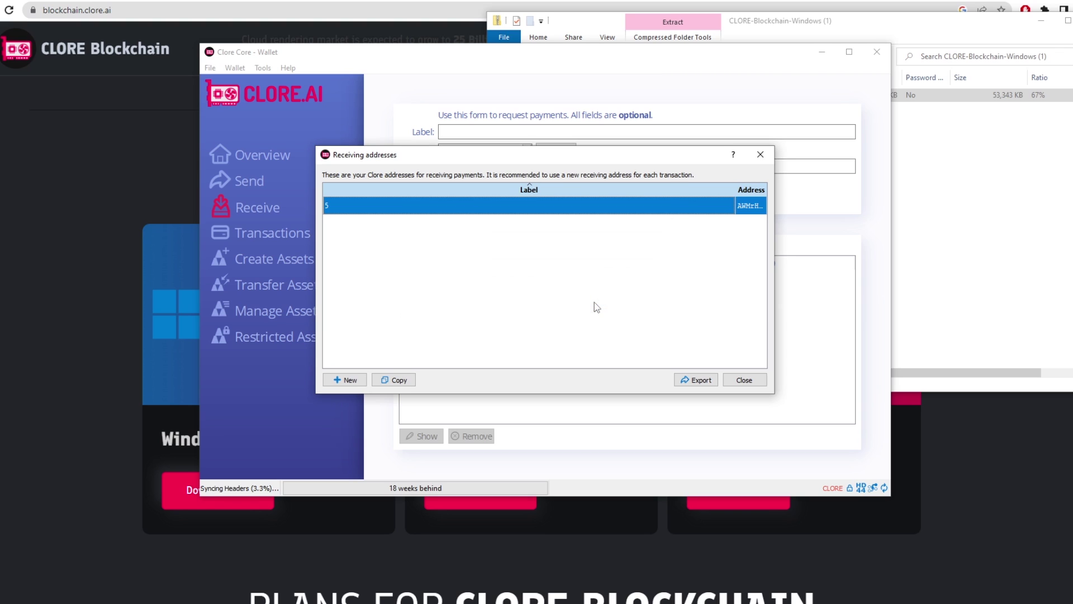
right_click(753, 210)
click(761, 211)
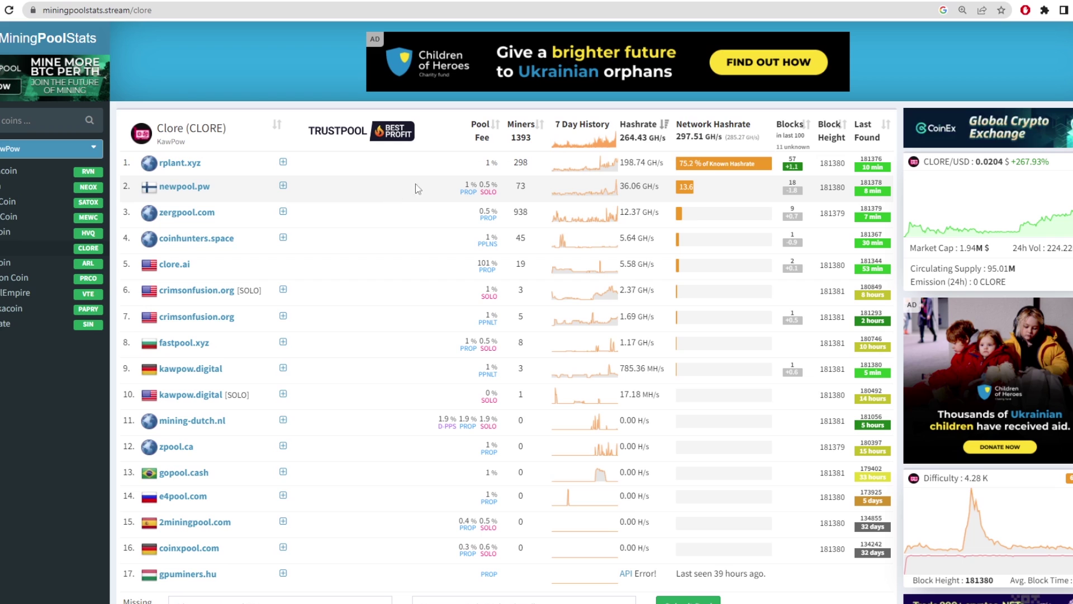
- Open the rplant.xyz pool for CLORE and choose bzminer as the miner in its miner config
click(247, 164)
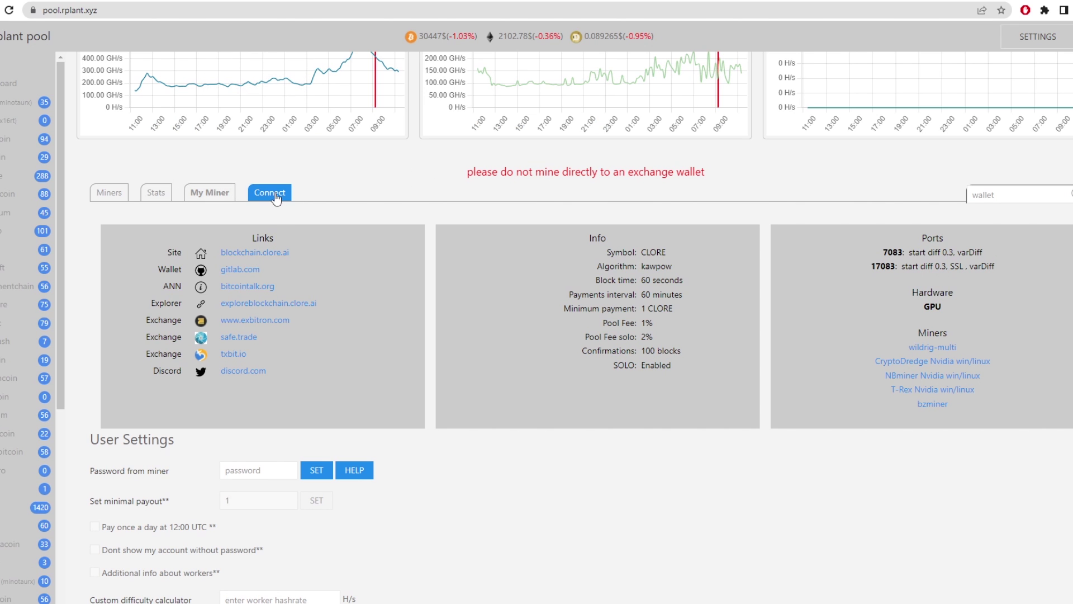
scroll(383, 283, down, 4)
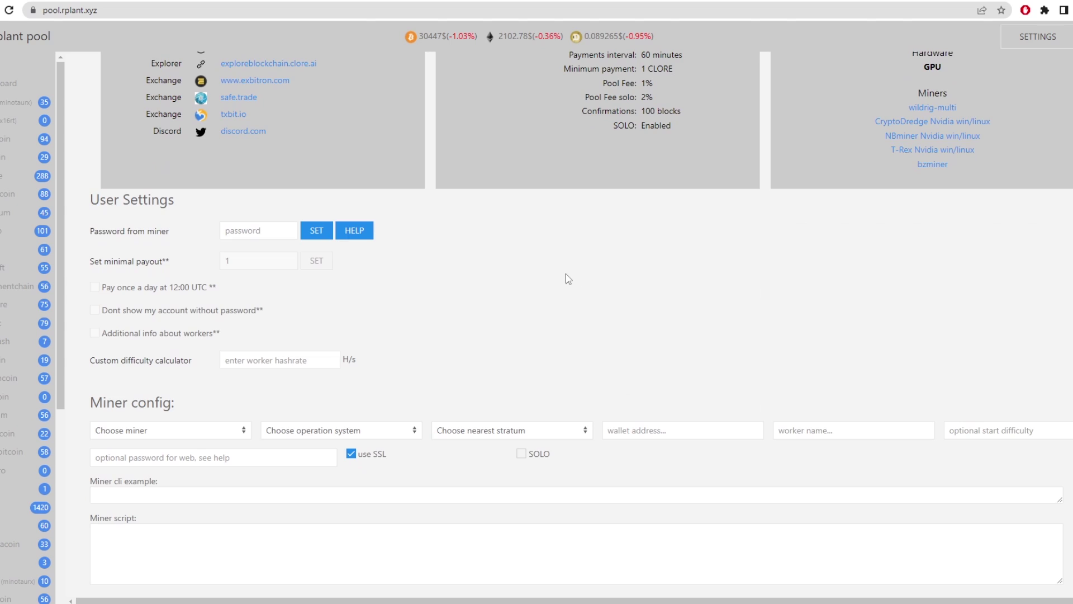
click(167, 436)
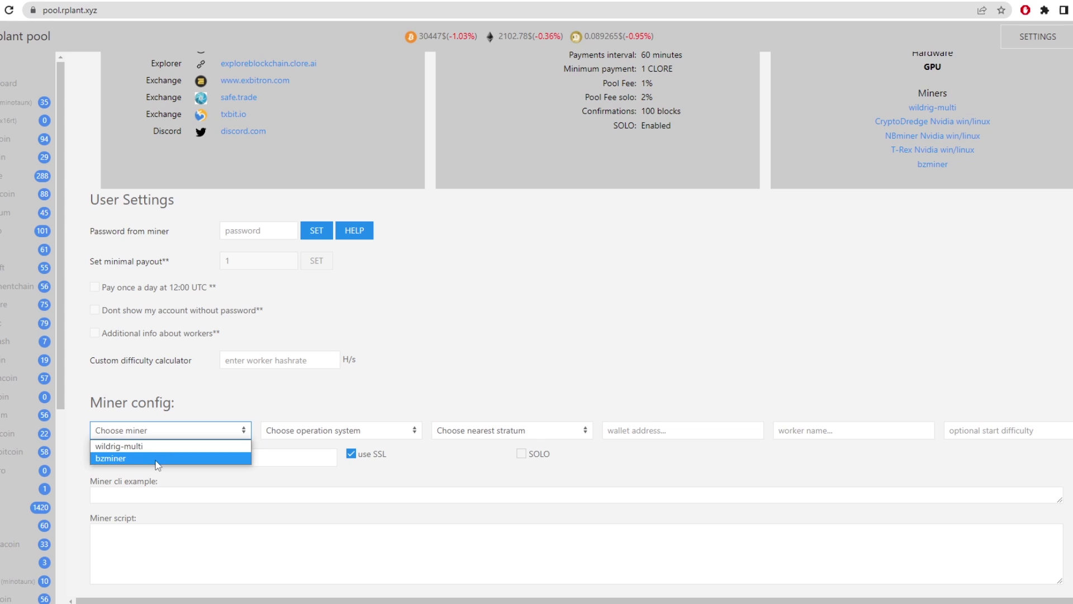
click(158, 459)
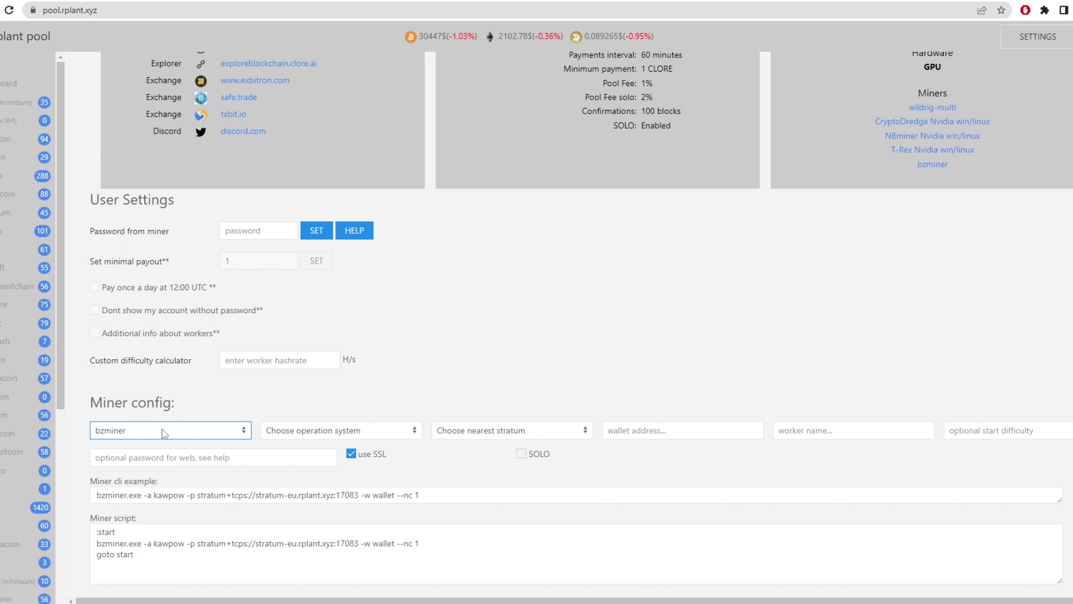
- Open bzminer's GitHub releases page from the pool's miner list and find the v14.1.1 Windows download
scroll(962, 257, up, 3)
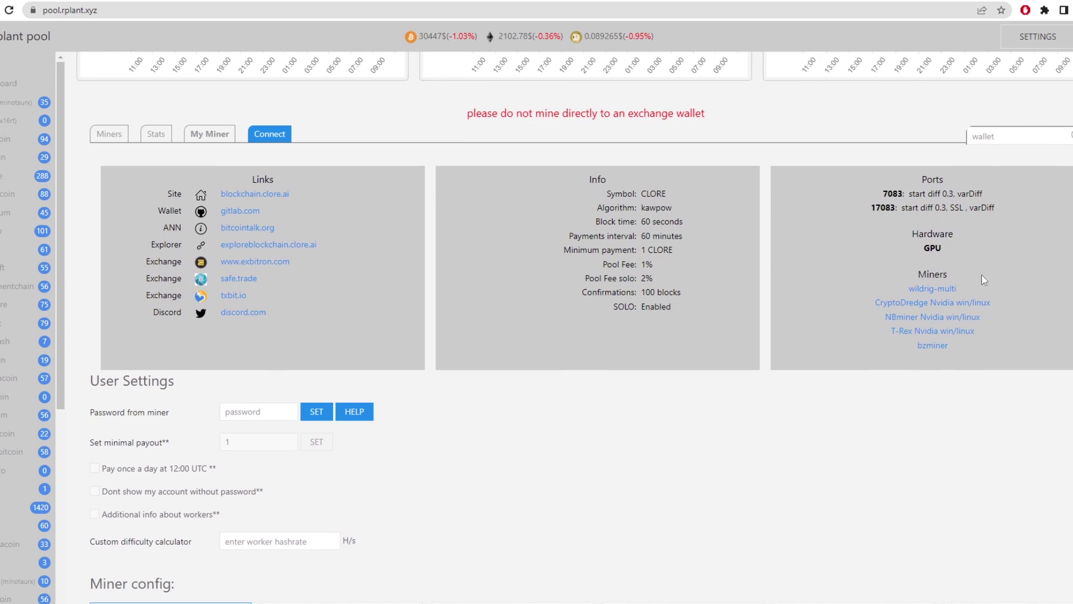
click(932, 345)
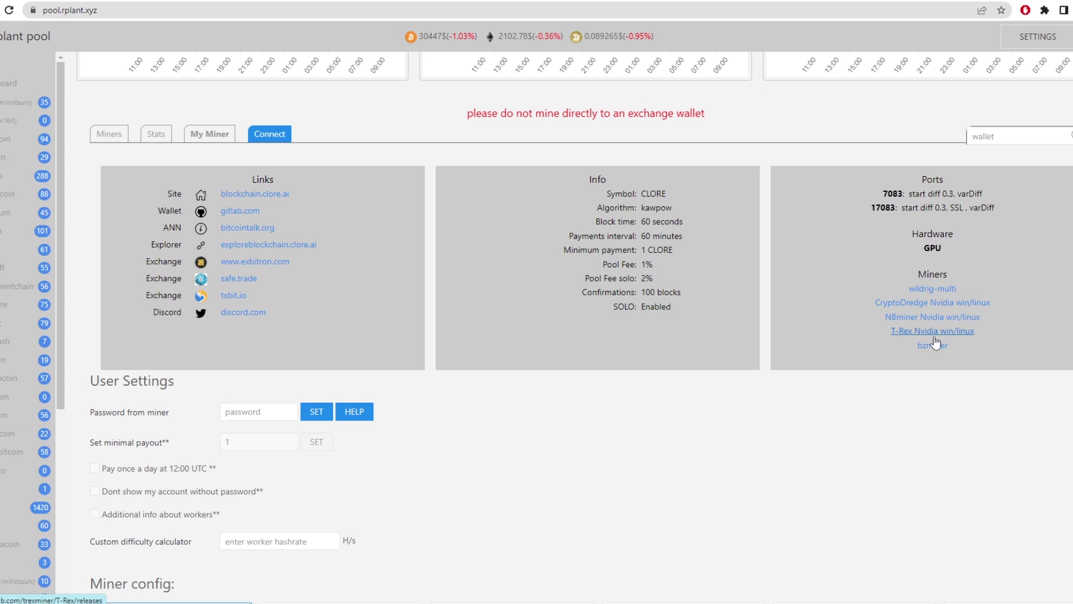
scroll(539, 342, up, 20)
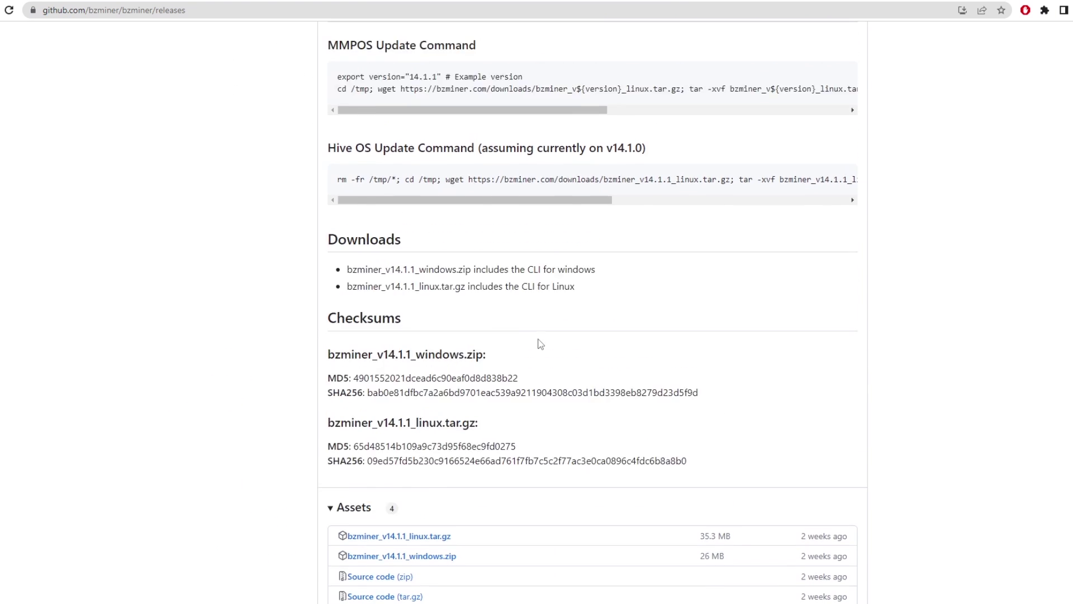
scroll(503, 282, down, 12)
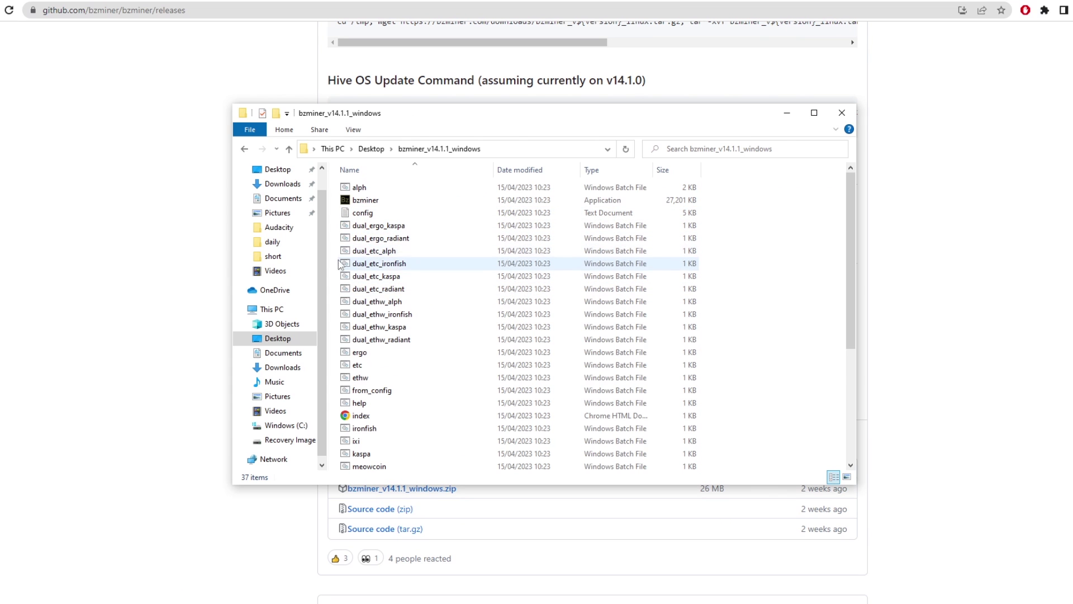
- Open the nexa batch file in the bzminer_v14.1.1_windows folder for editing, overriding the SmartScreen block
scroll(466, 311, down, 5)
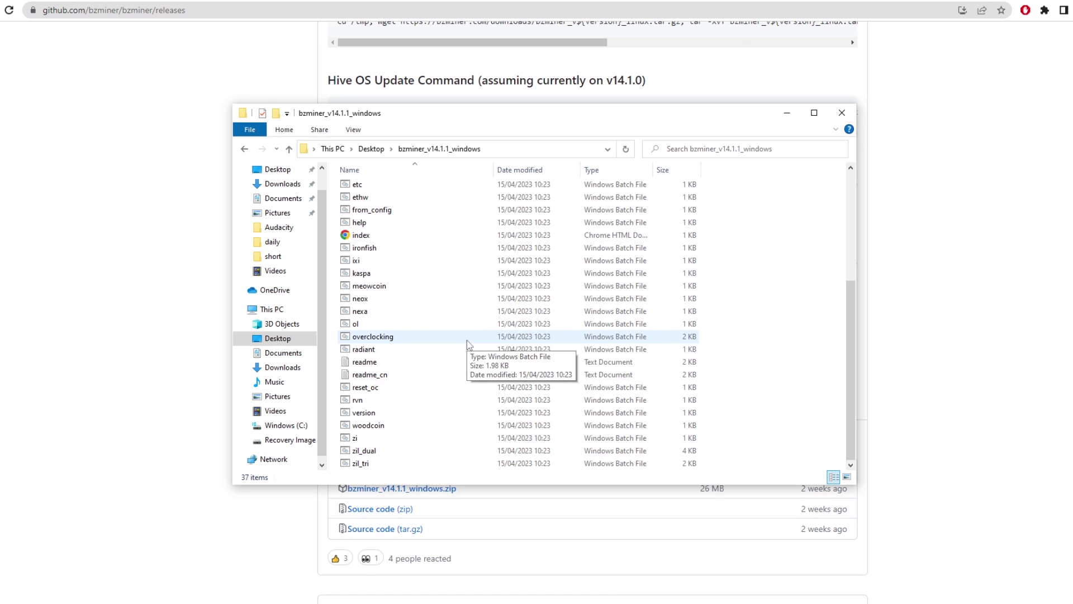
right_click(363, 311)
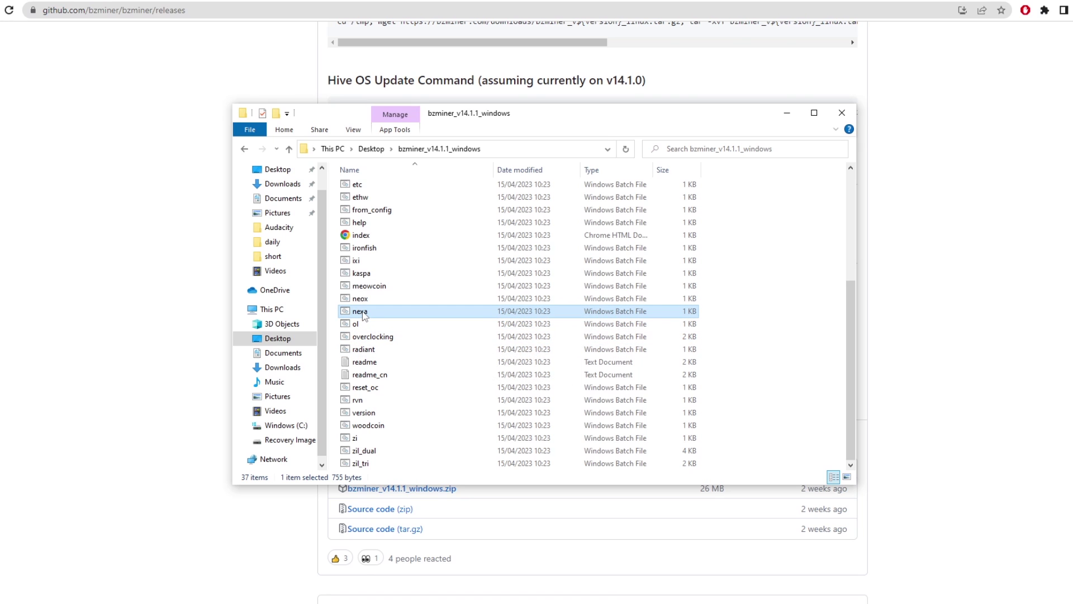
click(414, 339)
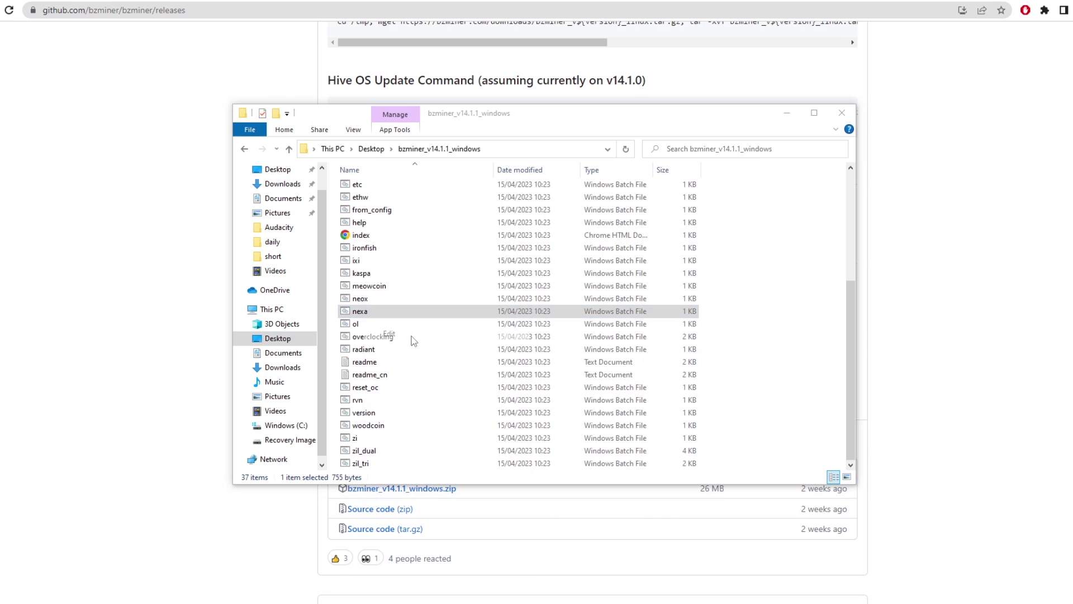
click(406, 213)
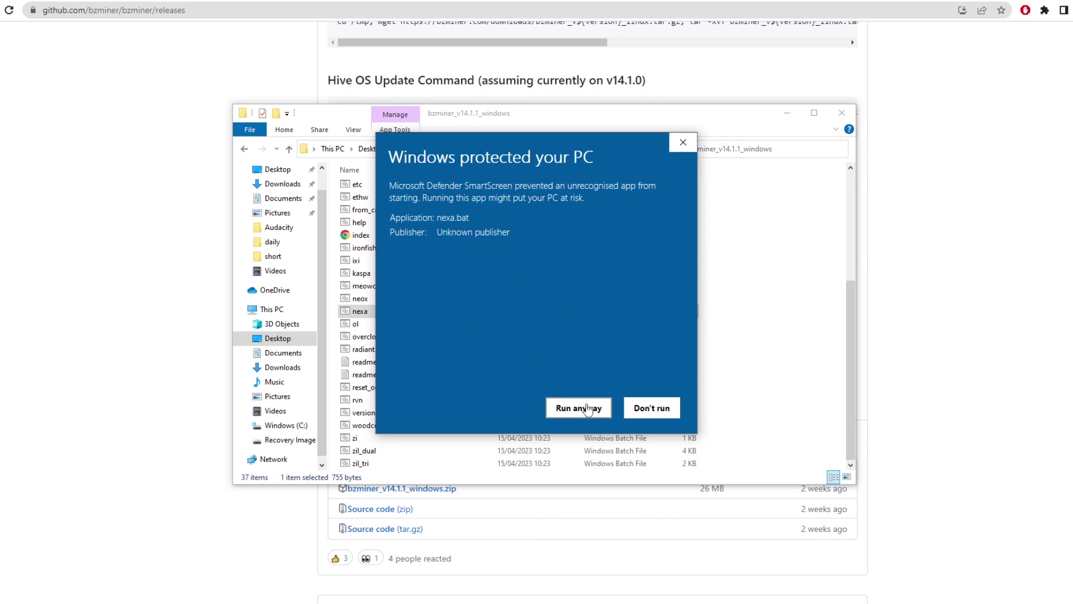
click(587, 408)
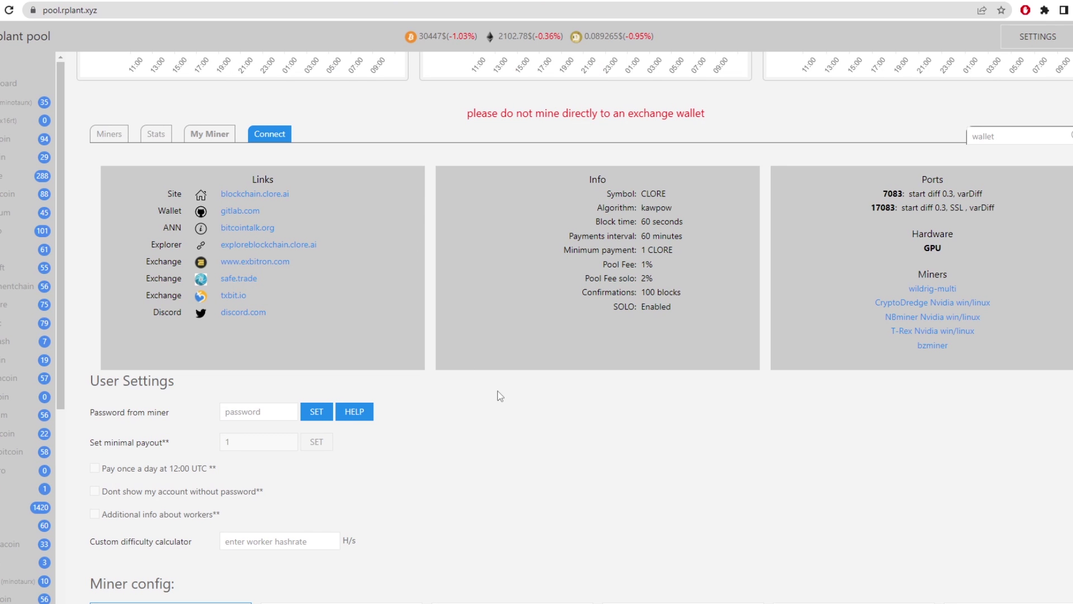
- Set the pool's miner config to the Windows operating system and the Europe stratum
scroll(498, 390, down, 3)
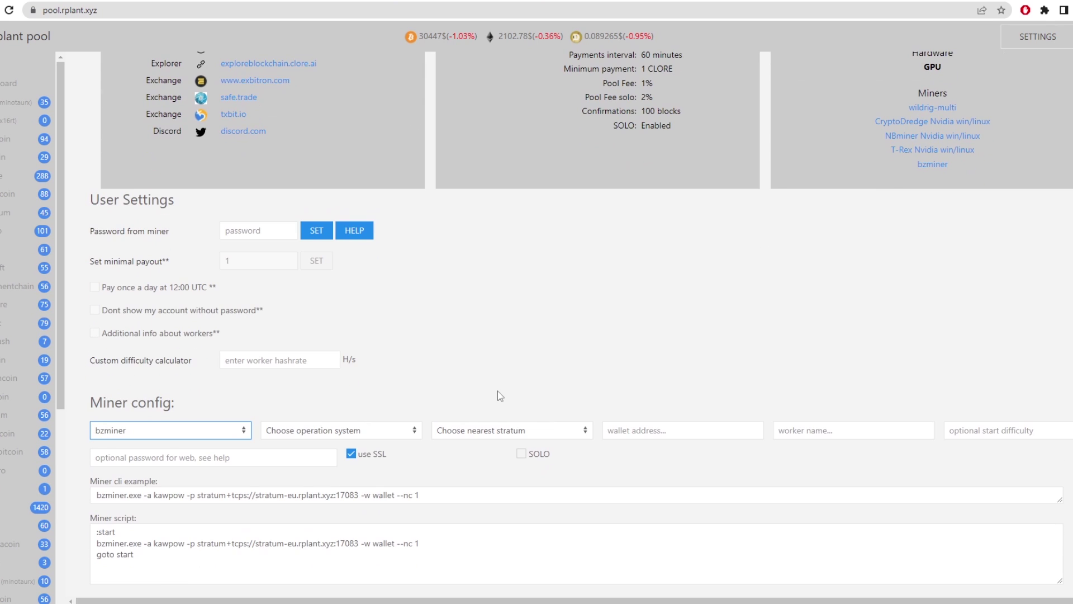
click(352, 430)
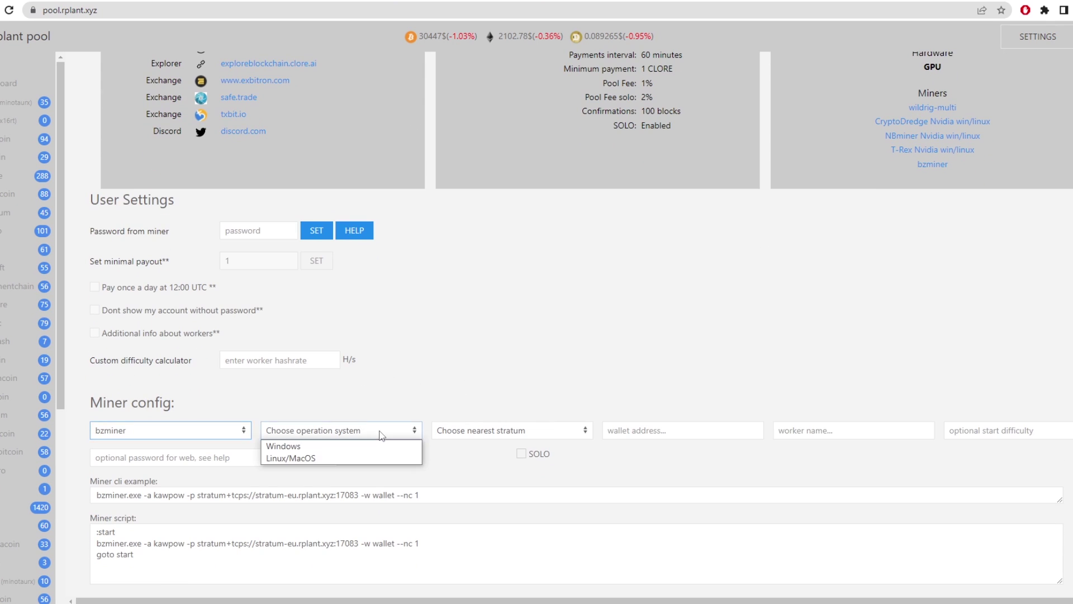
click(339, 446)
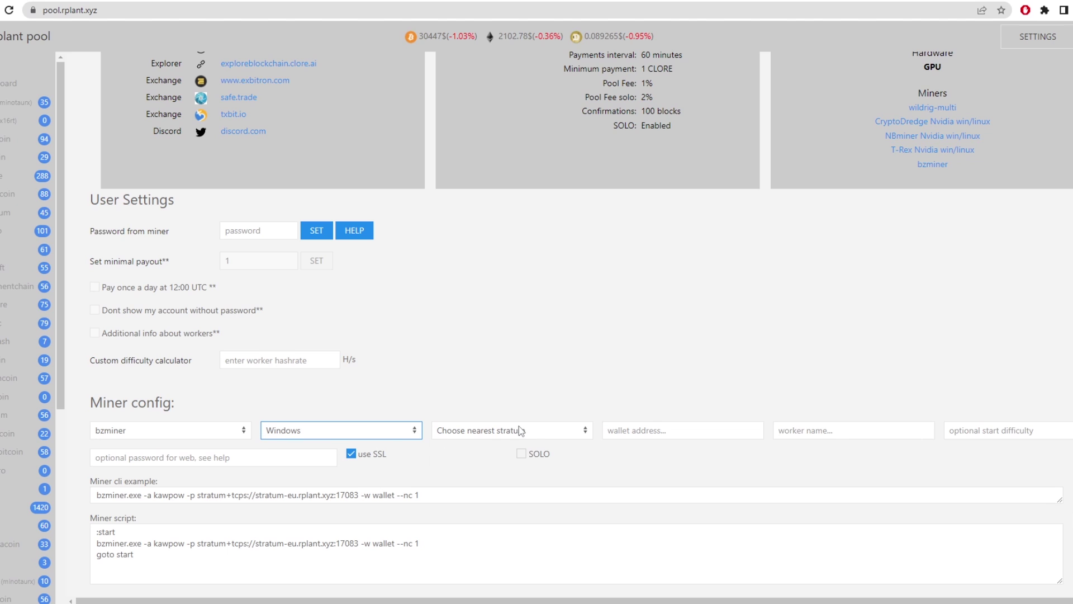
click(530, 430)
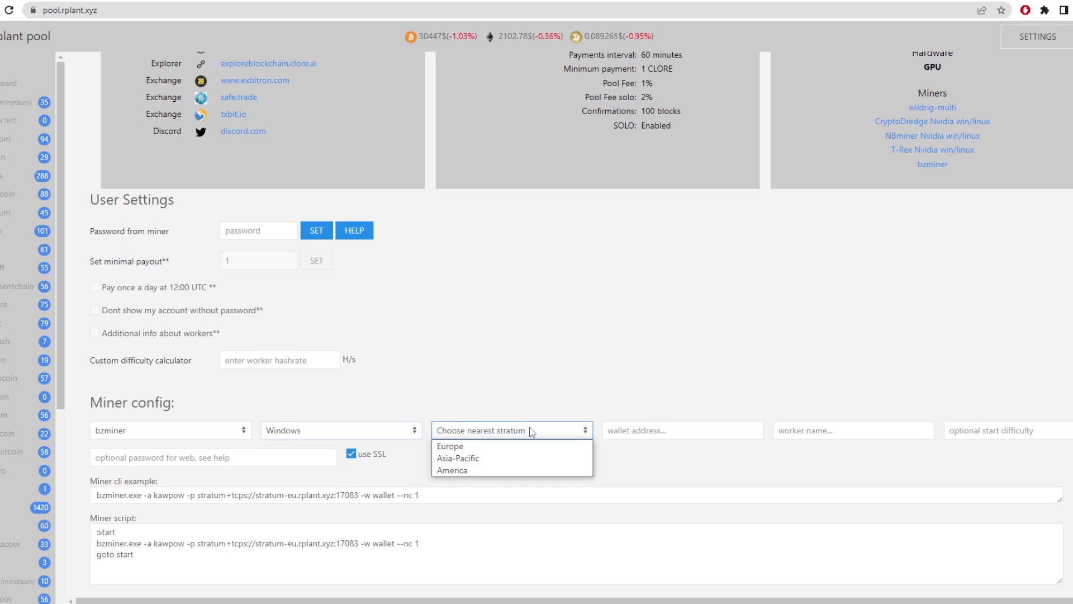
click(494, 448)
- Copy the receiving address from the Clore wallet into the miner config's wallet address and set the worker name to ss
click(662, 433)
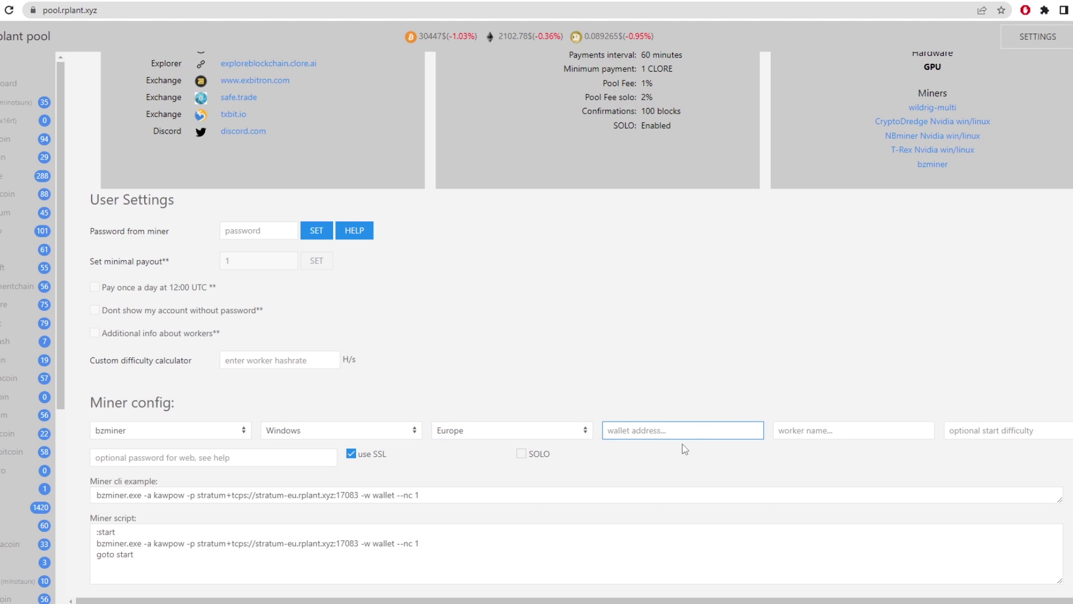
click(418, 578)
right_click(669, 205)
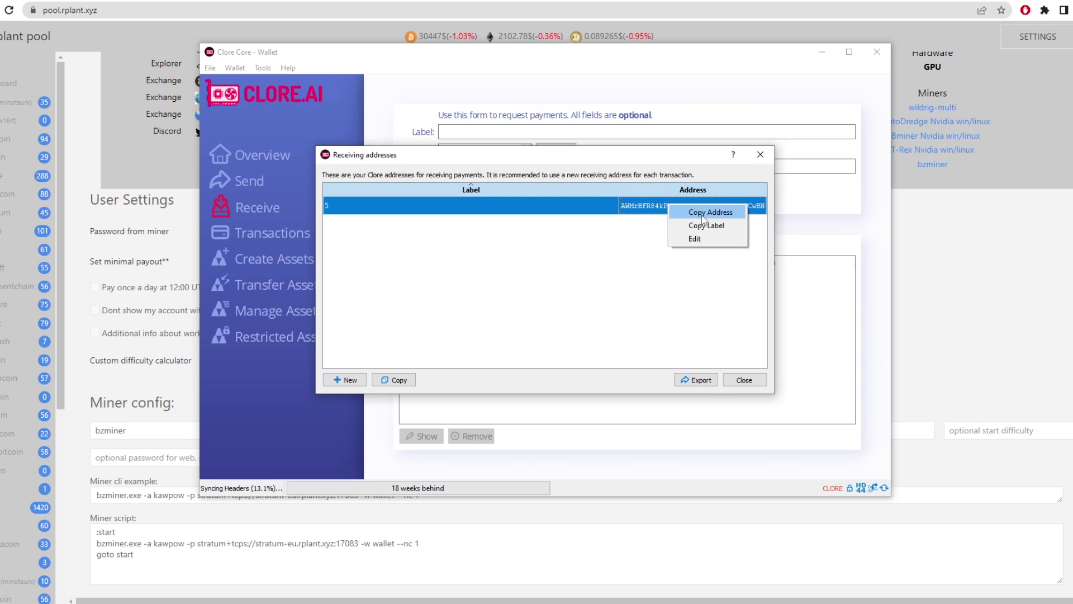
click(703, 212)
key(alt+Tab)
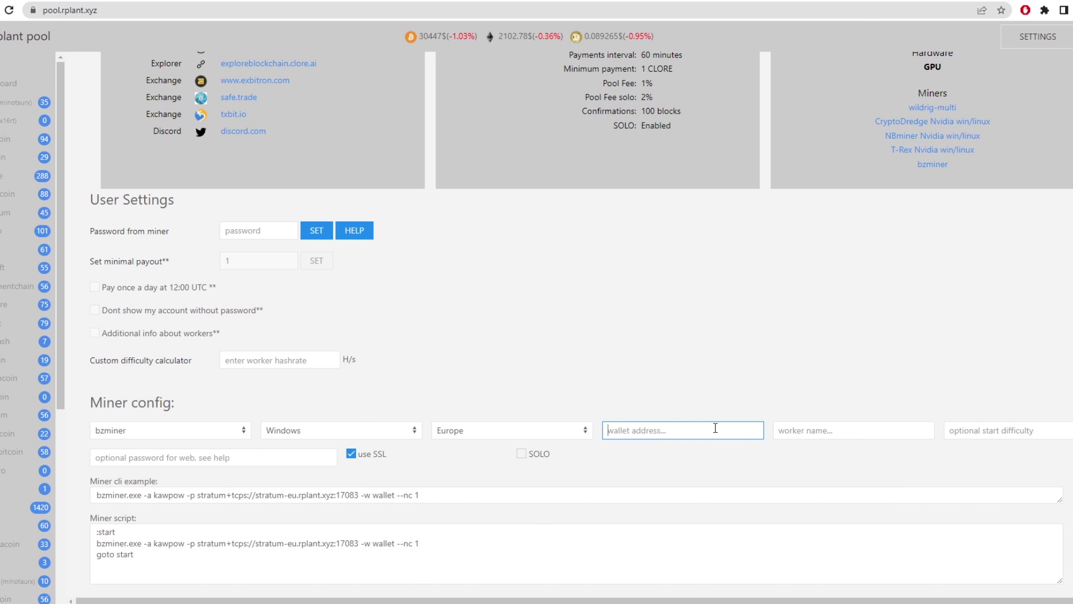
key(ctrl+v)
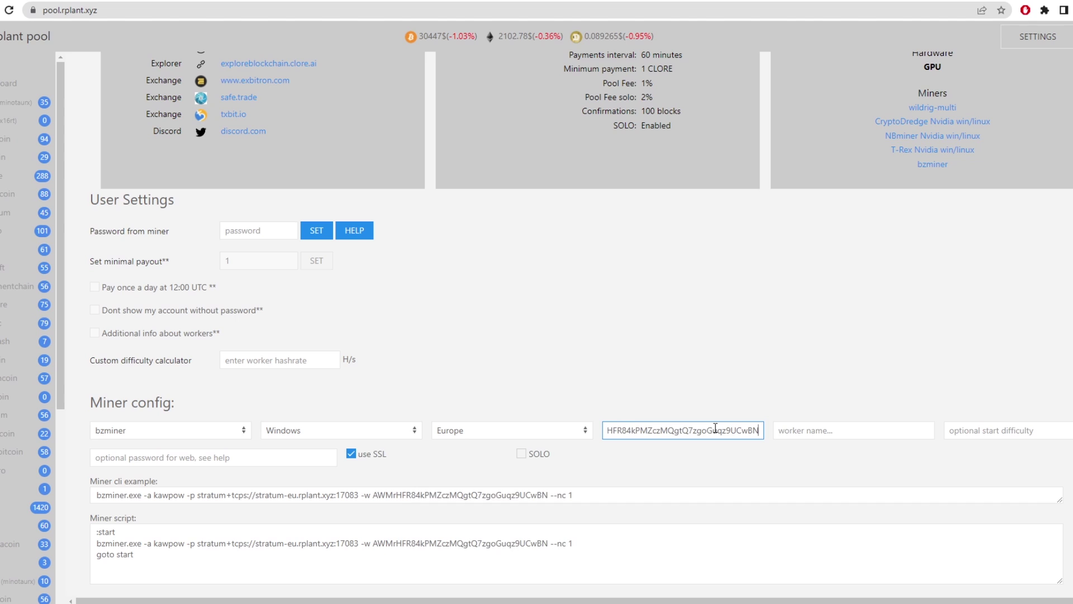
click(825, 432)
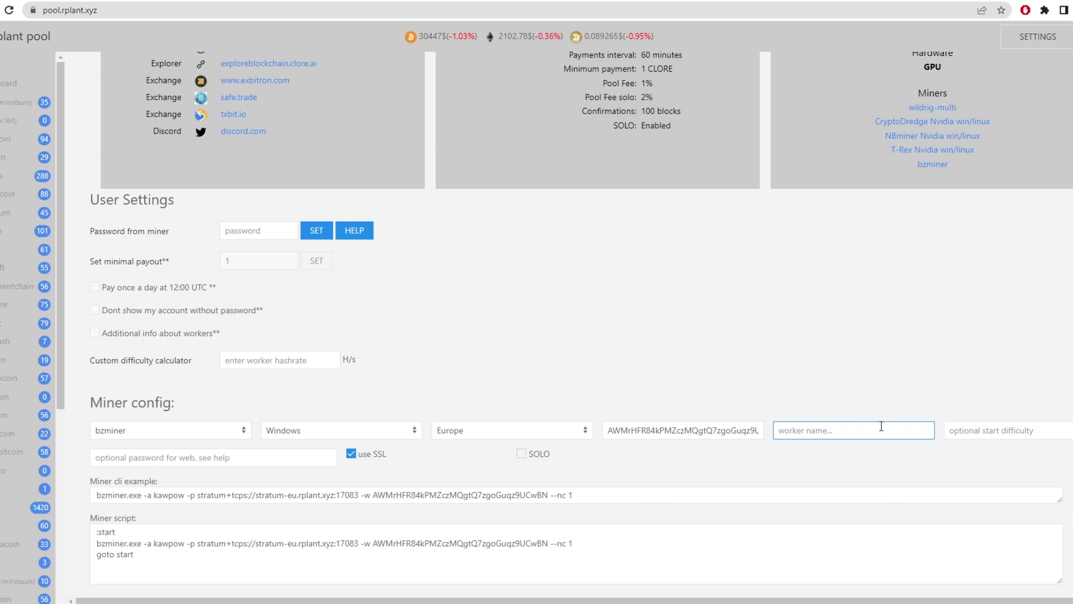
text(ss)
- Copy the complete generated miner script from the pool's miner config
drag(657, 495, 80, 501)
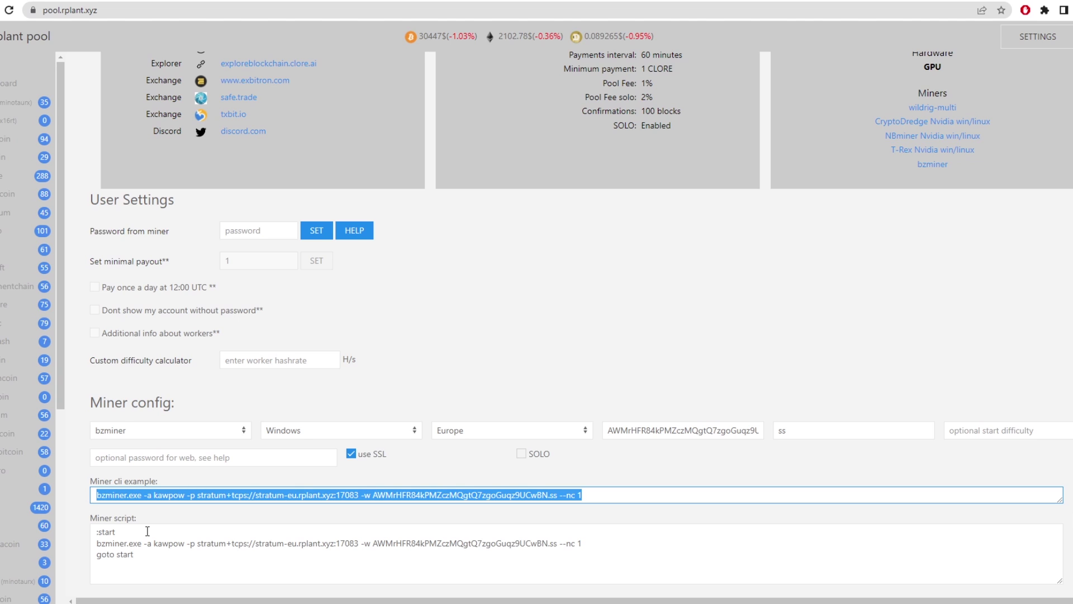
drag(142, 568, 82, 535)
key(ctrl+c)
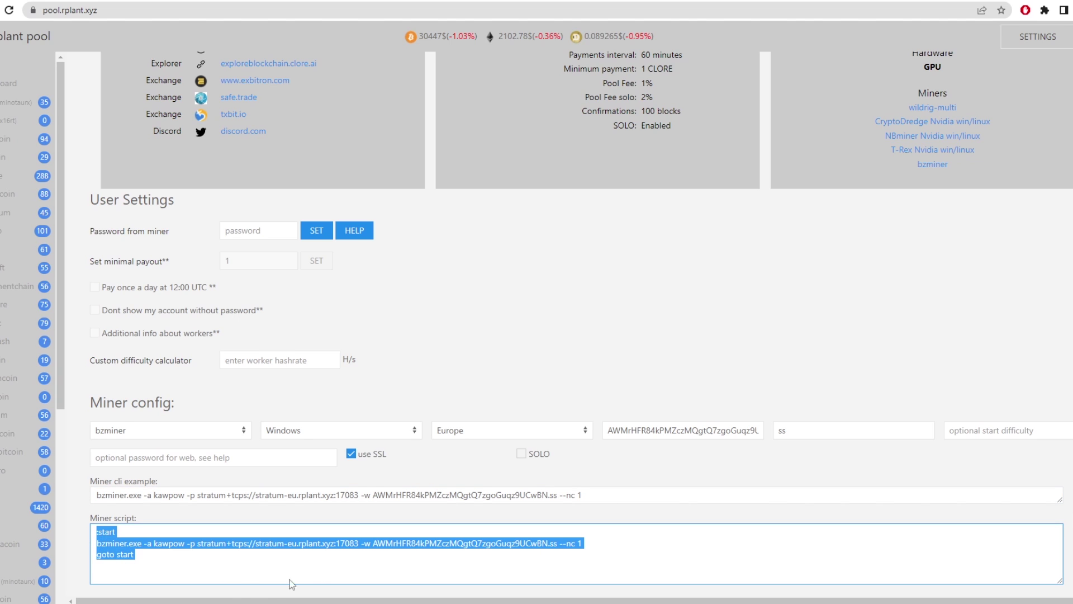
- Replace the entire contents of the nexa batch file with the copied miner script, then save and close it
mouse_move(413, 596)
click(386, 551)
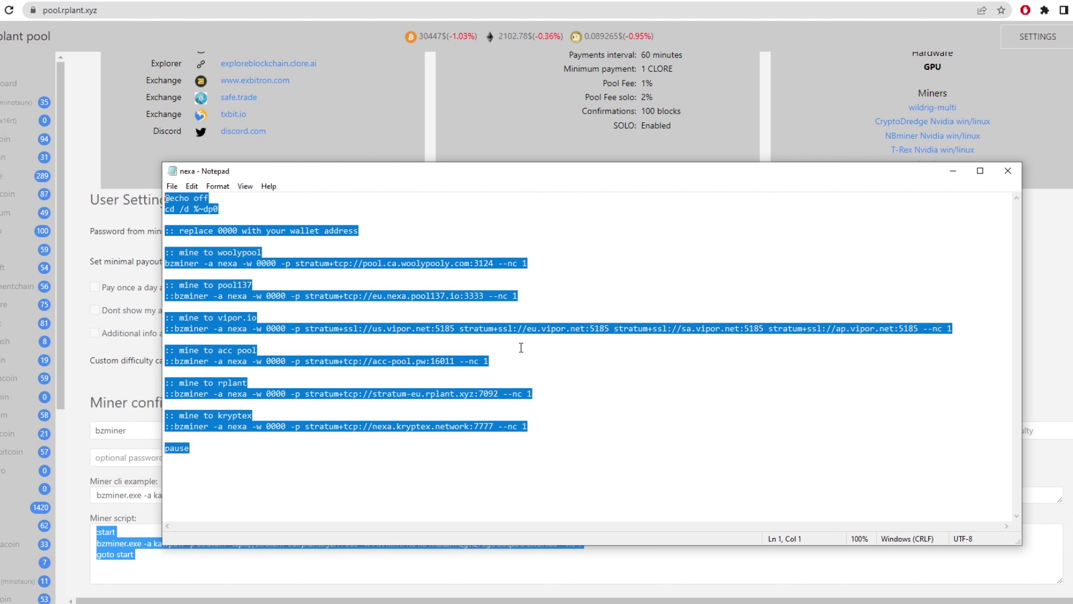
key(ctrl+v)
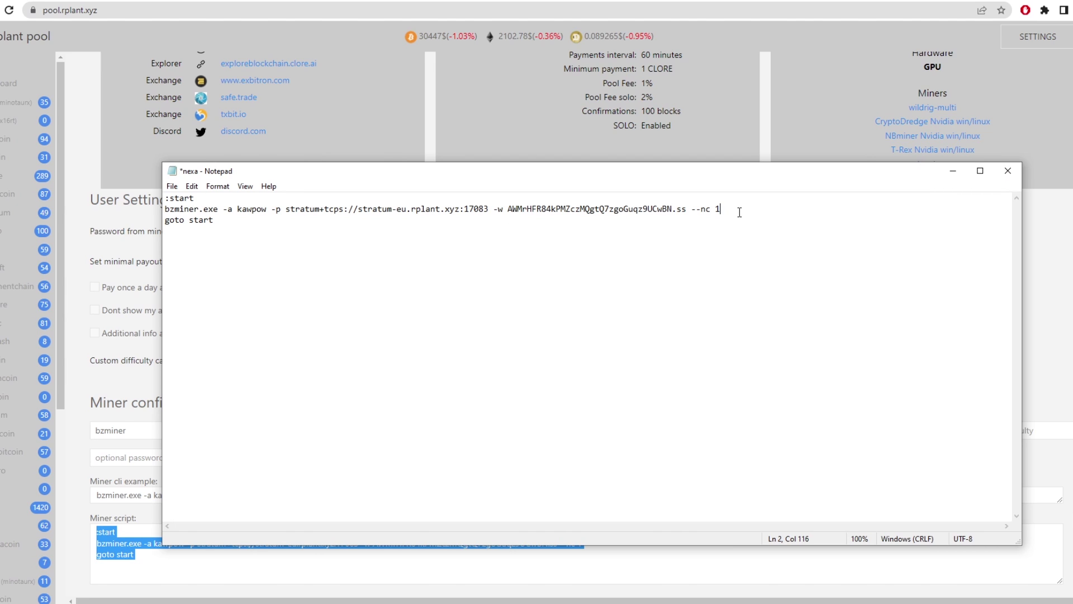
drag(738, 211, 702, 213)
click(1010, 171)
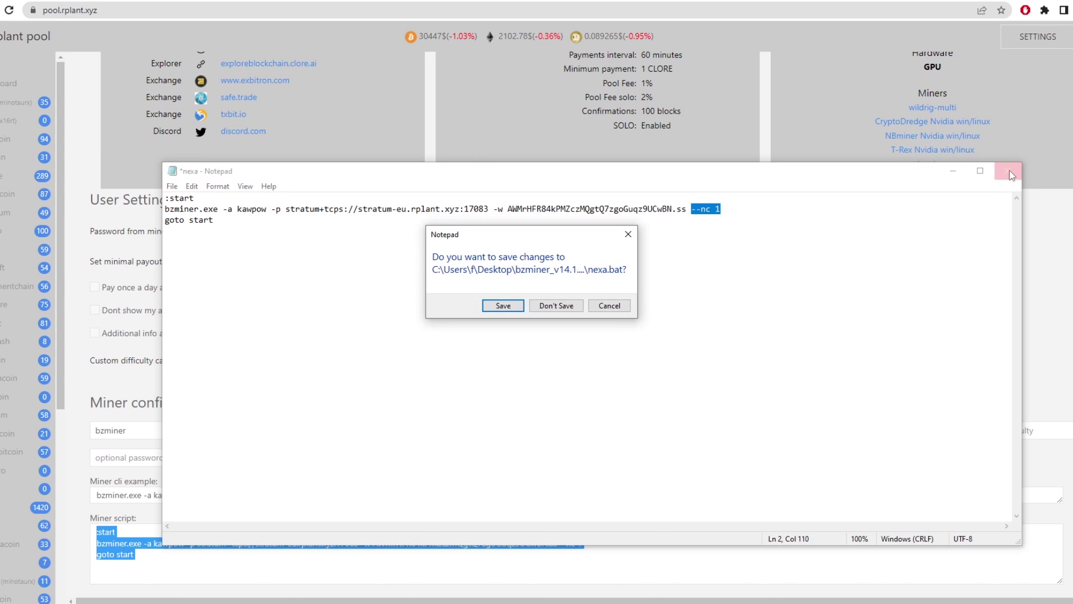
click(511, 306)
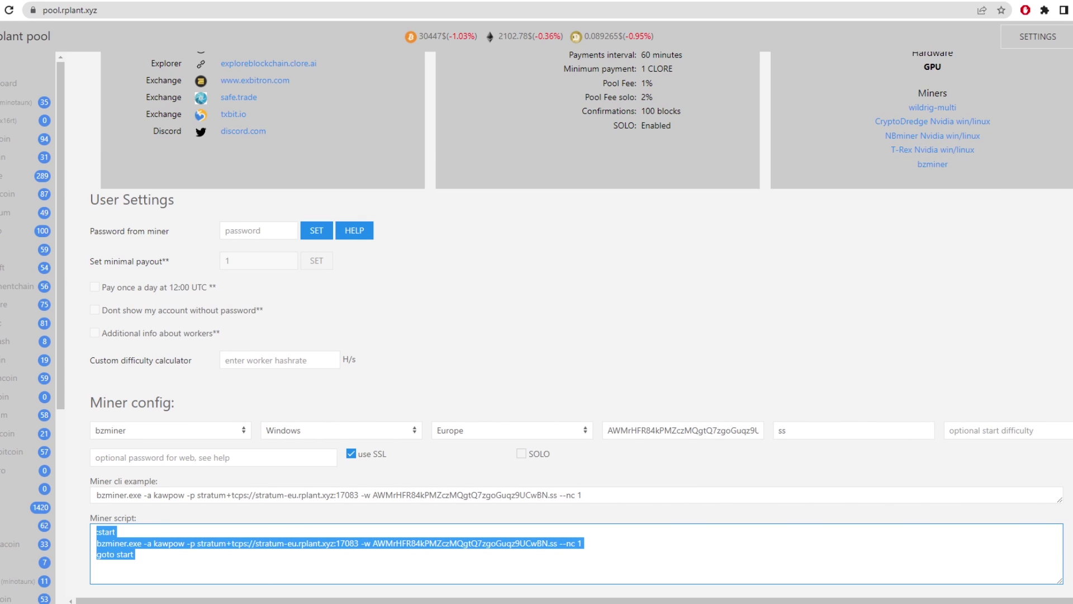
- Rename the nexa batch file in the bzminer folder to clore
key(alt+Tab)
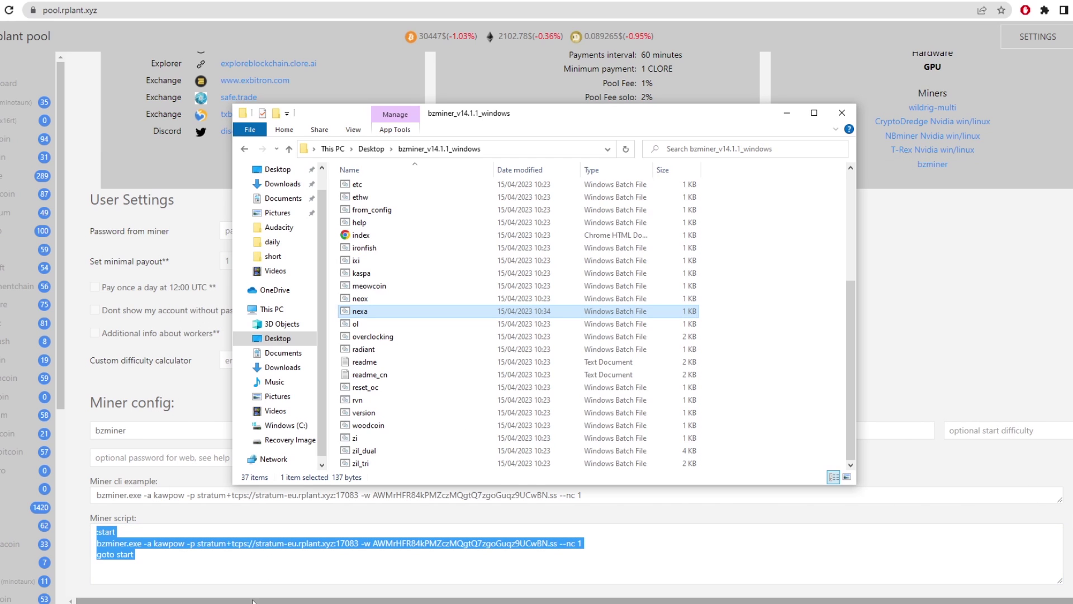
right_click(364, 312)
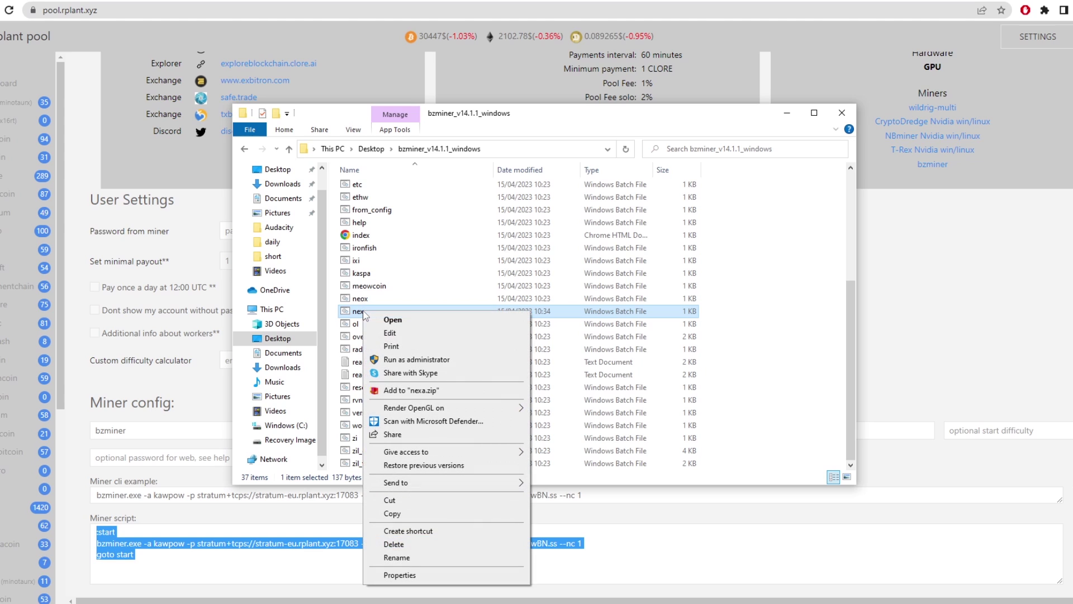
click(397, 557)
text(clore)
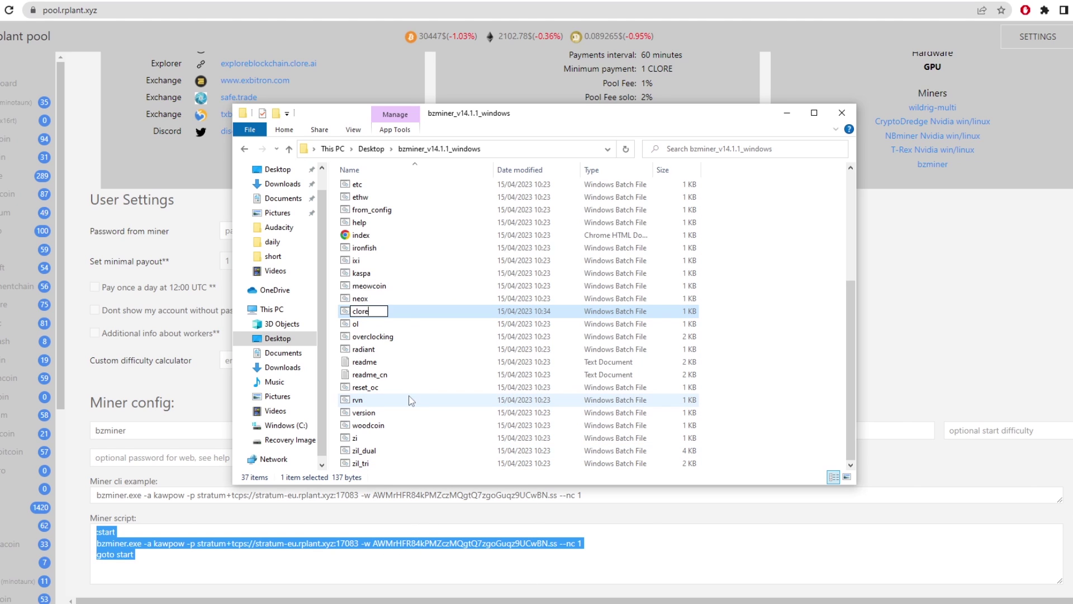
key(Return)
- Test-run the clore batch file without granting bzminer firewall access, then close the miner console and the folder
double_click(406, 311)
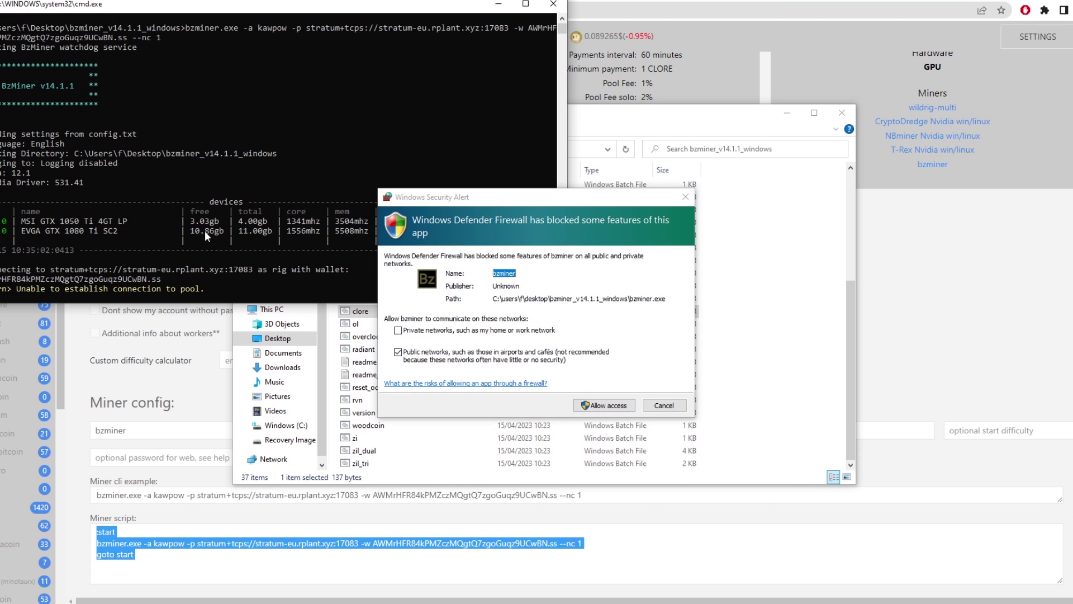
click(664, 405)
click(553, 4)
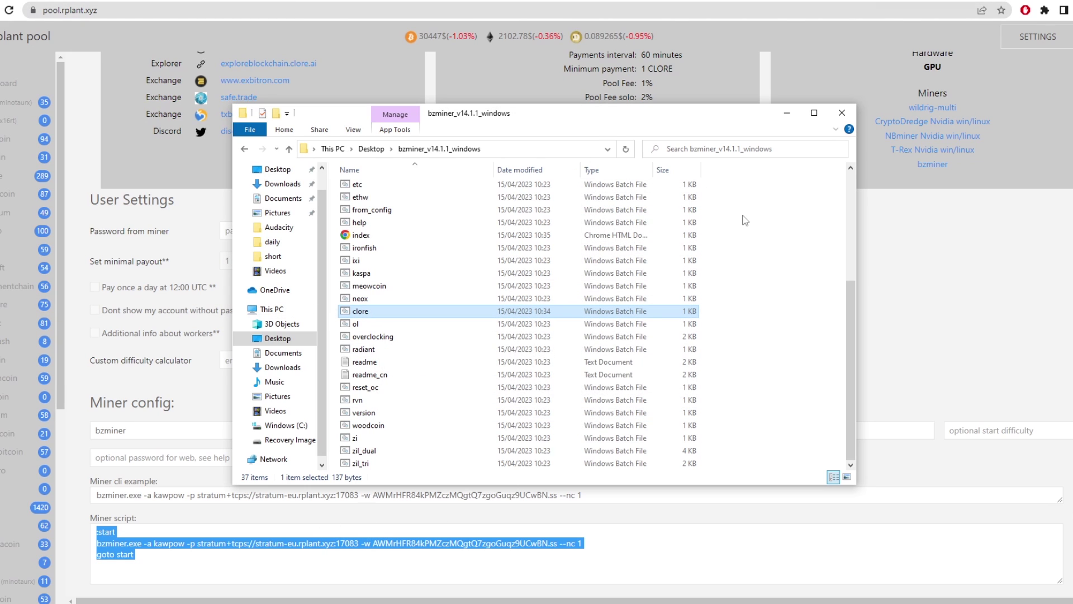
click(842, 112)
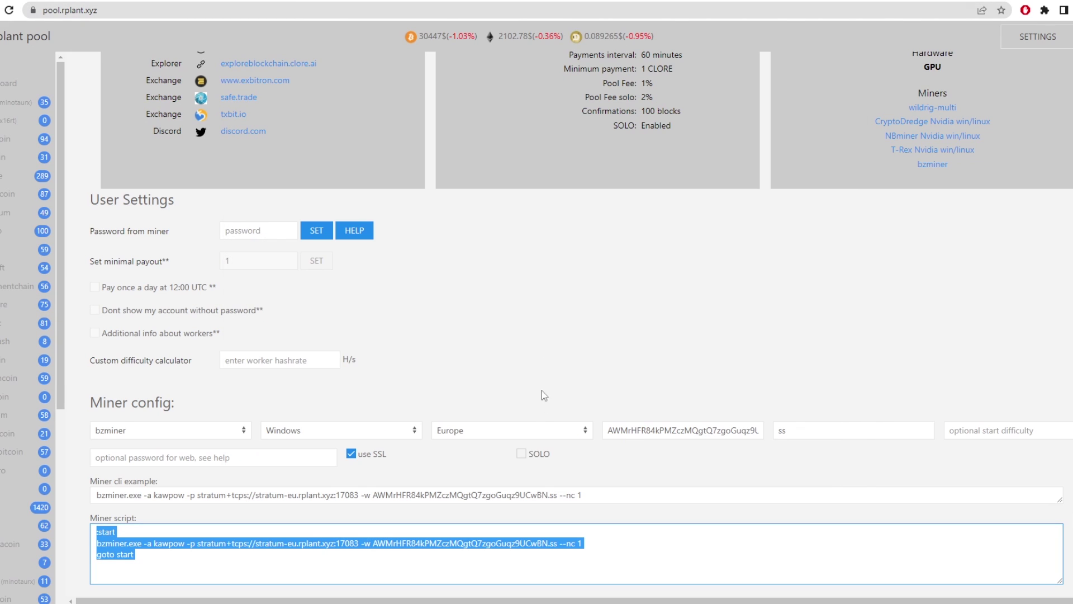
scroll(542, 390, up, 8)
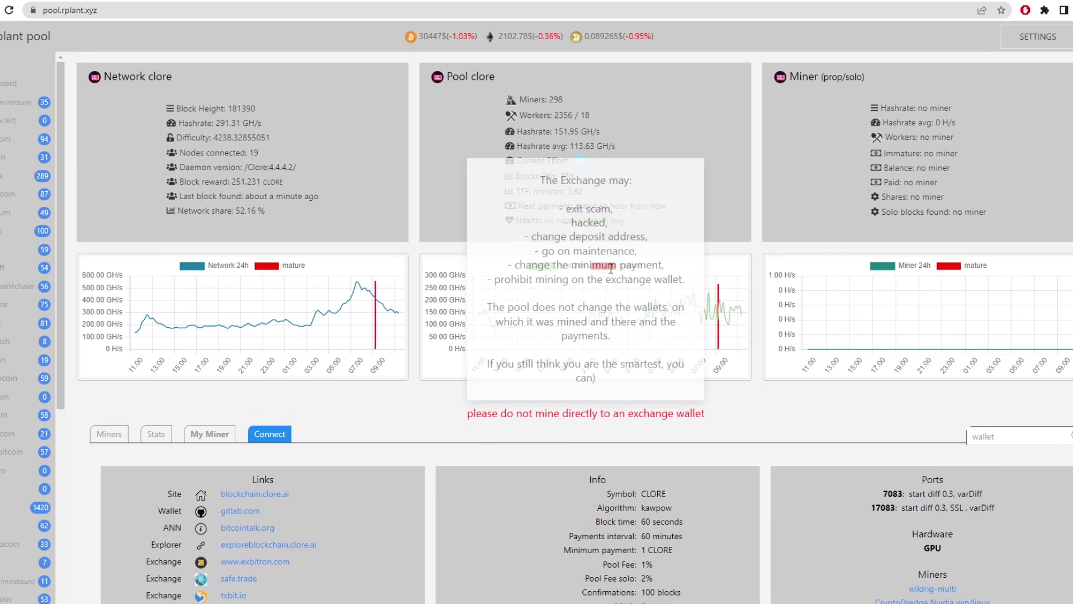
- Open the pool's My Miner page for CLORE and paste the copied miner script into the wallet address field
scroll(611, 268, down, 3)
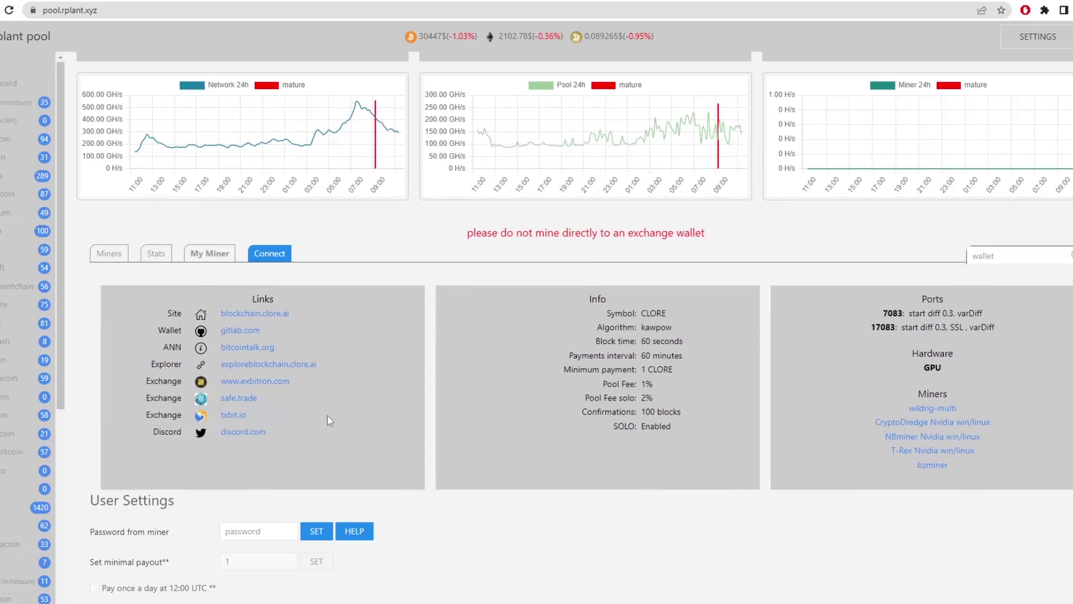
click(208, 253)
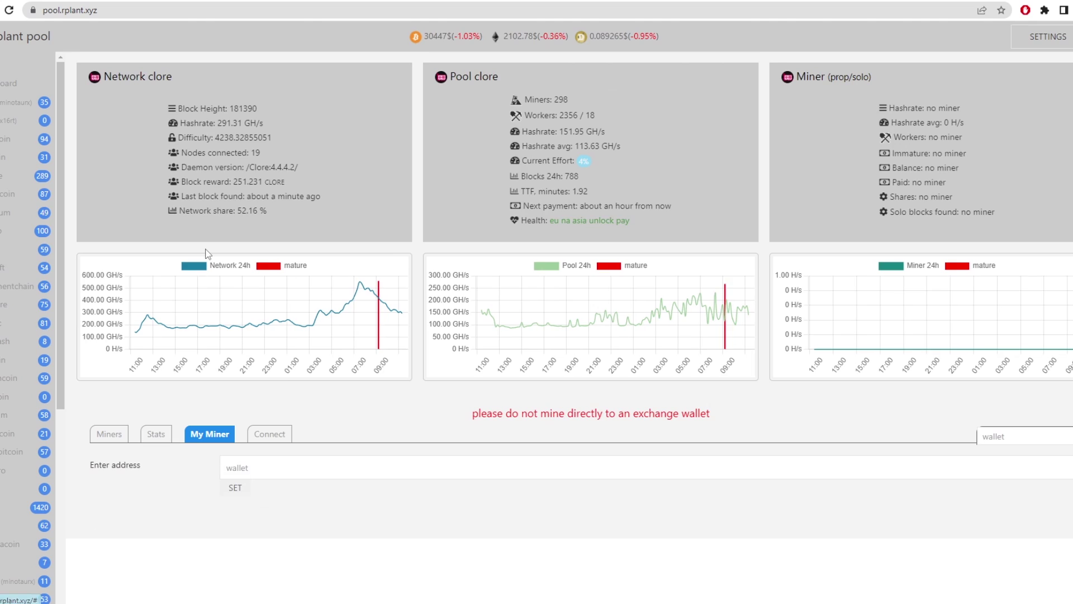
click(263, 464)
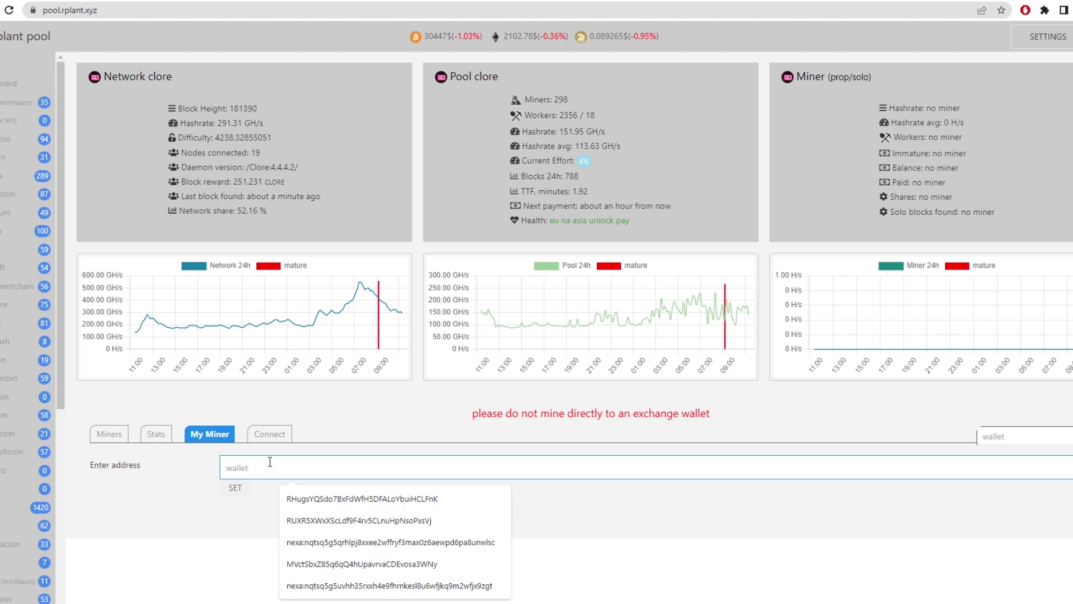
key(ctrl+v)
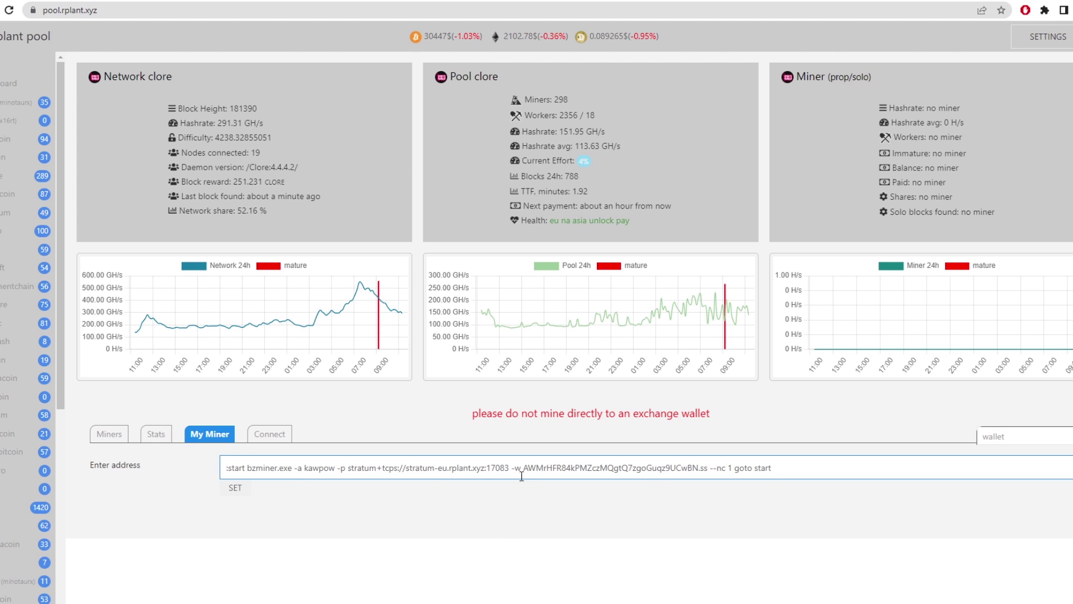
- Trim the pasted miner script to the wallet address alone and load that address's miner statistics
drag(523, 468, 110, 469)
key(BackSpace)
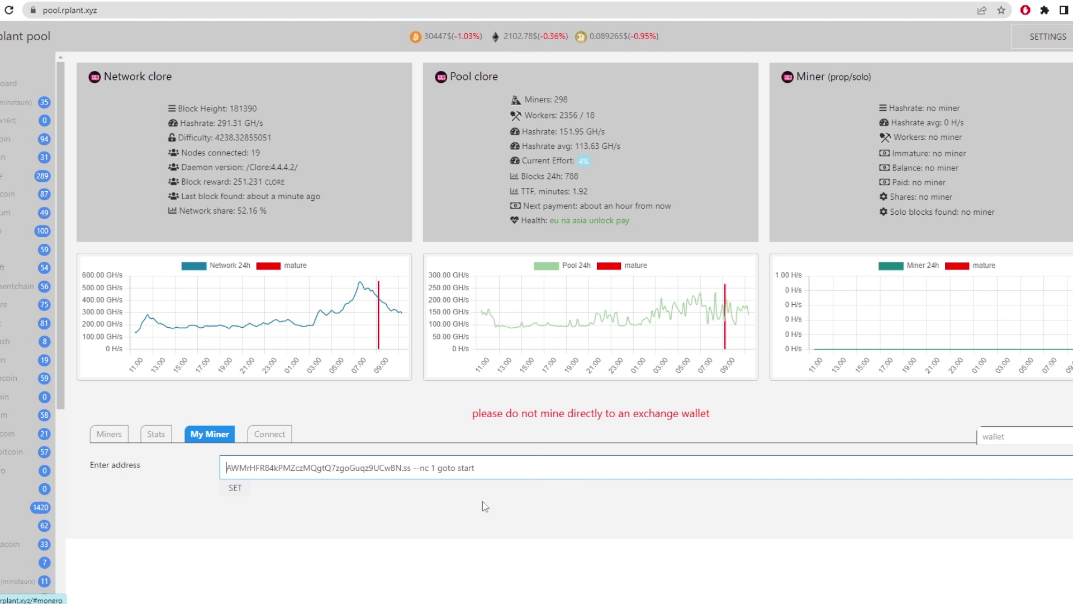
drag(476, 469, 402, 471)
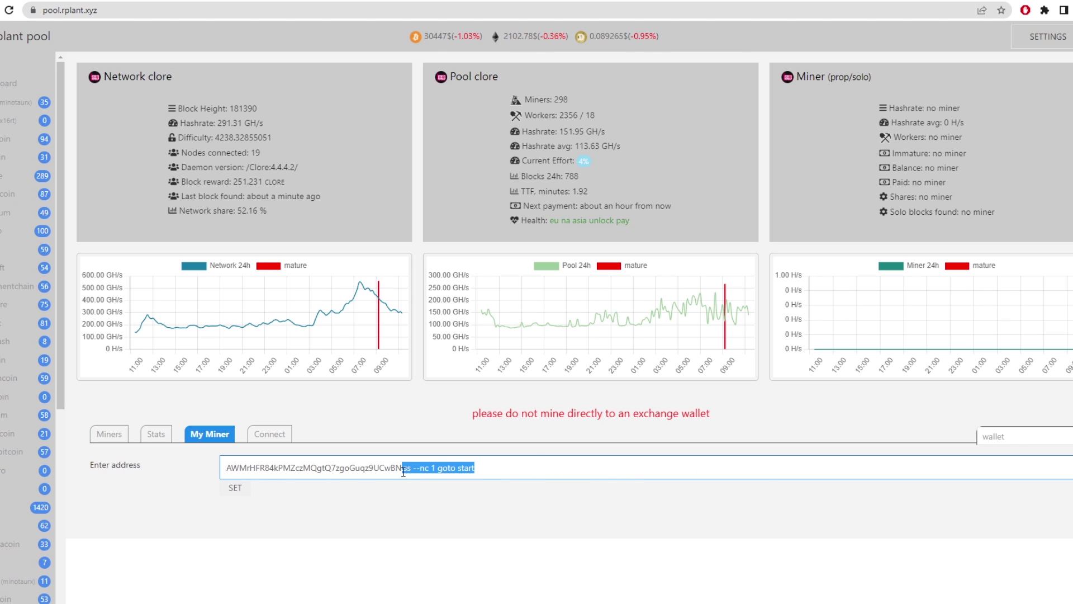
key(BackSpace)
key(Return)
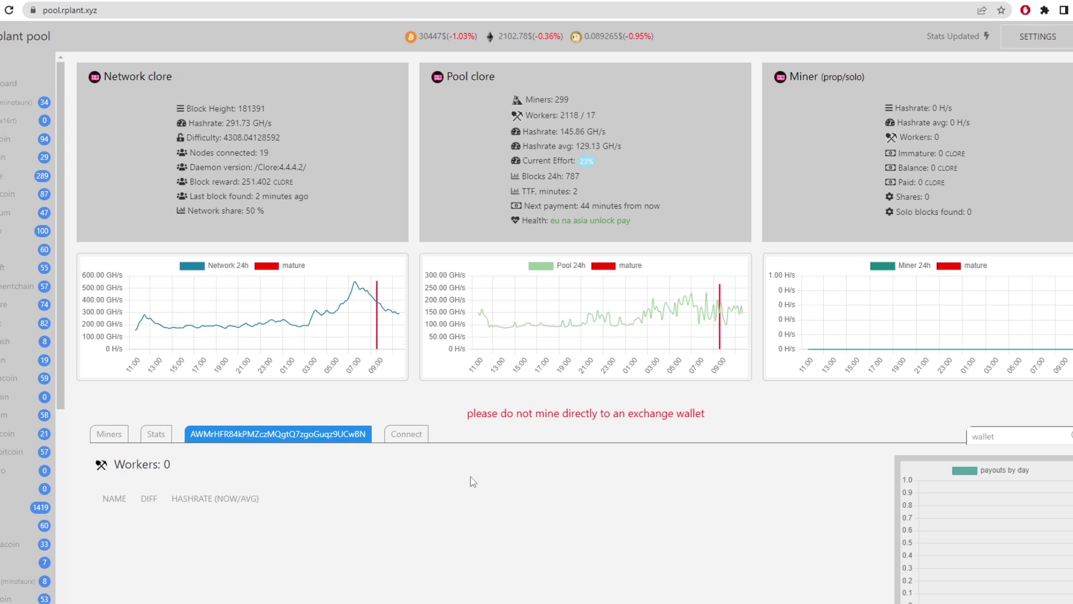
scroll(472, 481, down, 2)
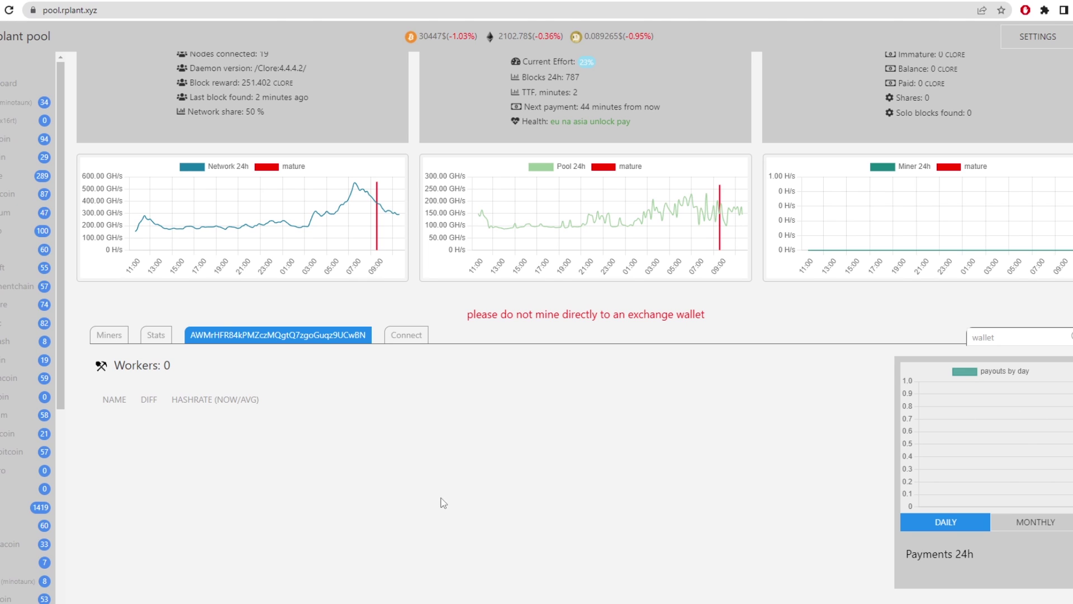
scroll(506, 503, up, 1)
scroll(509, 506, up, 1)
mouse_move(464, 418)
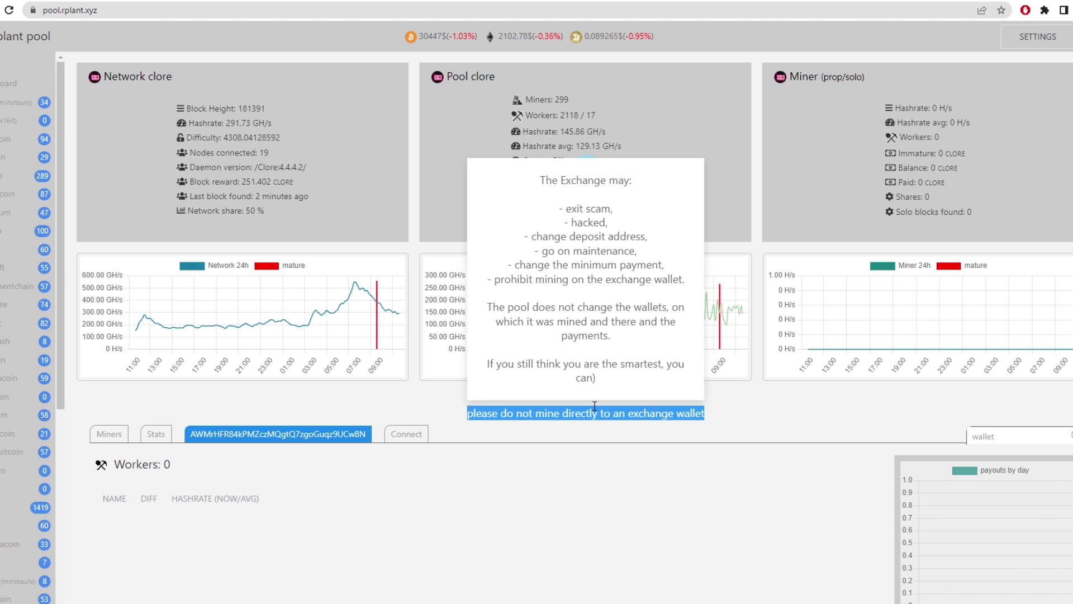
- Switch to the Clore Core wallet, create a new receiving address labelled u, and open the Send page
key(alt+Tab)
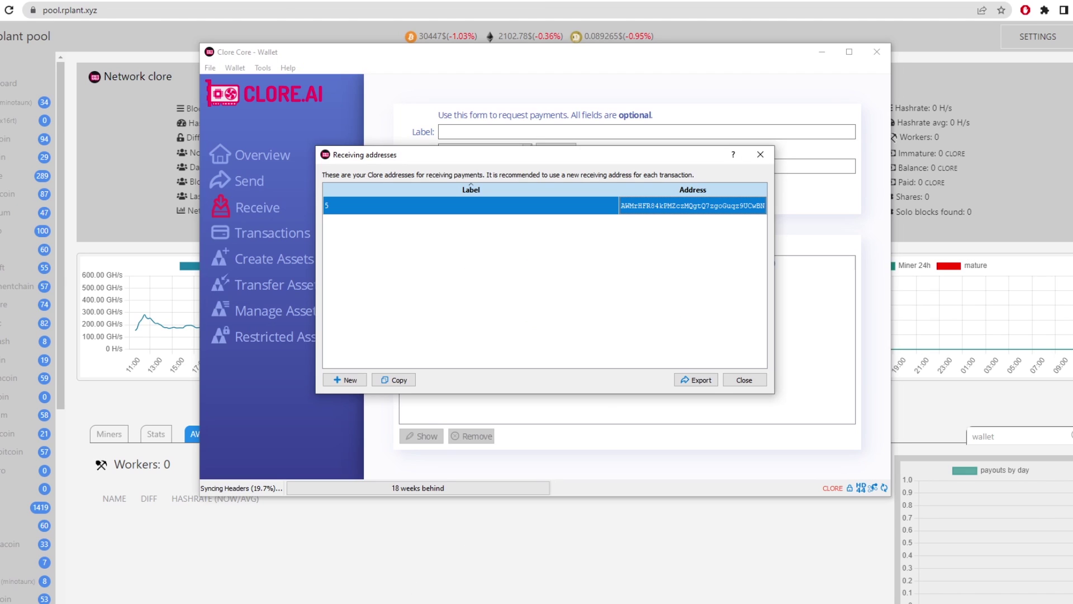
click(345, 380)
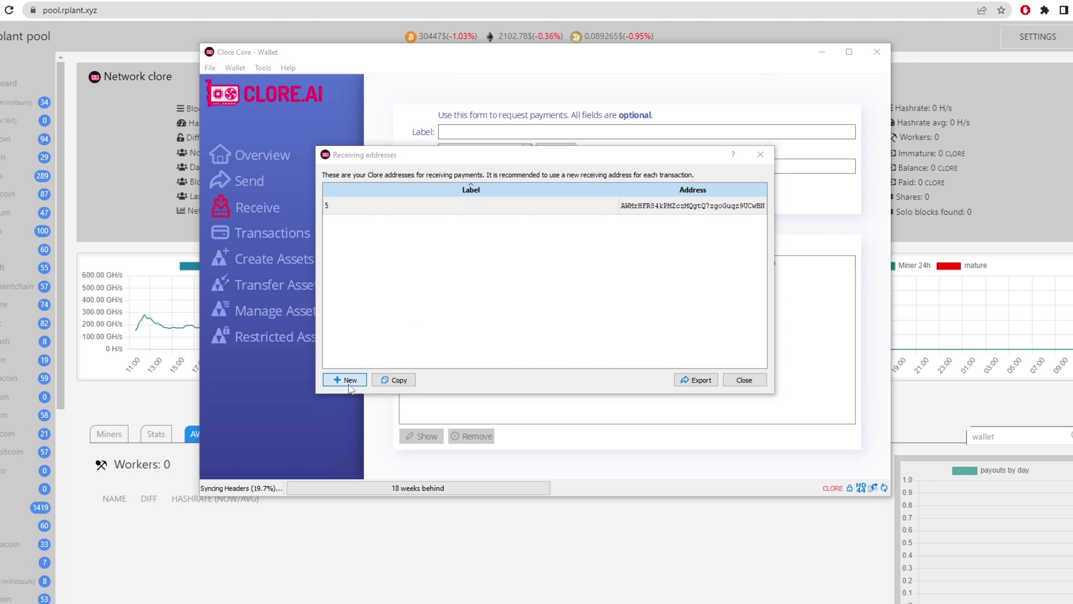
text(u)
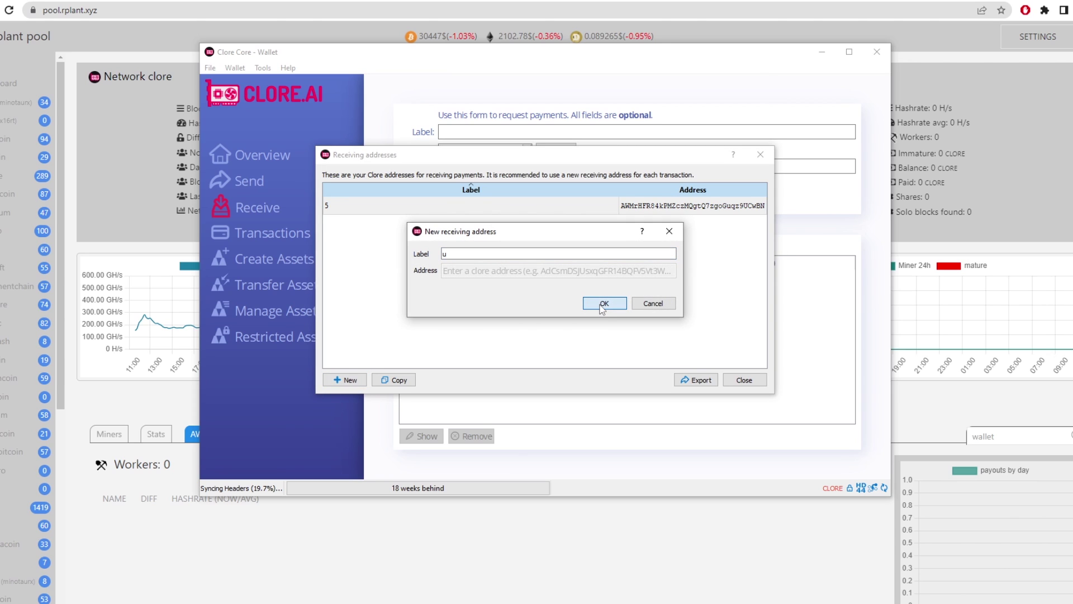
click(602, 304)
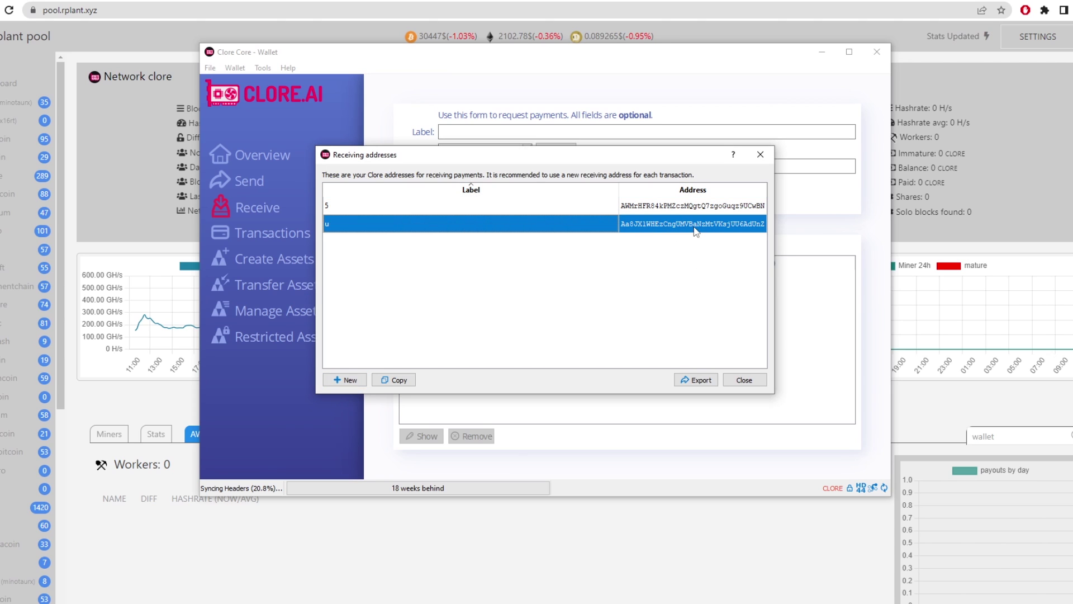
click(744, 380)
click(258, 186)
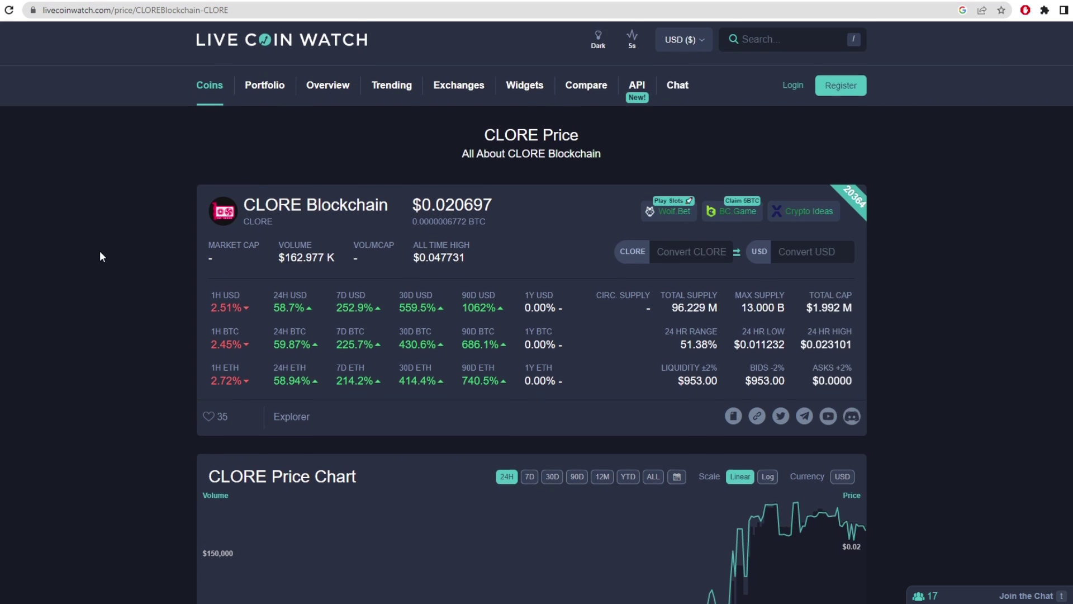
- Examine CLORE's seven-day price chart and its total cap on the Live Coin Watch page
scroll(100, 252, down, 3)
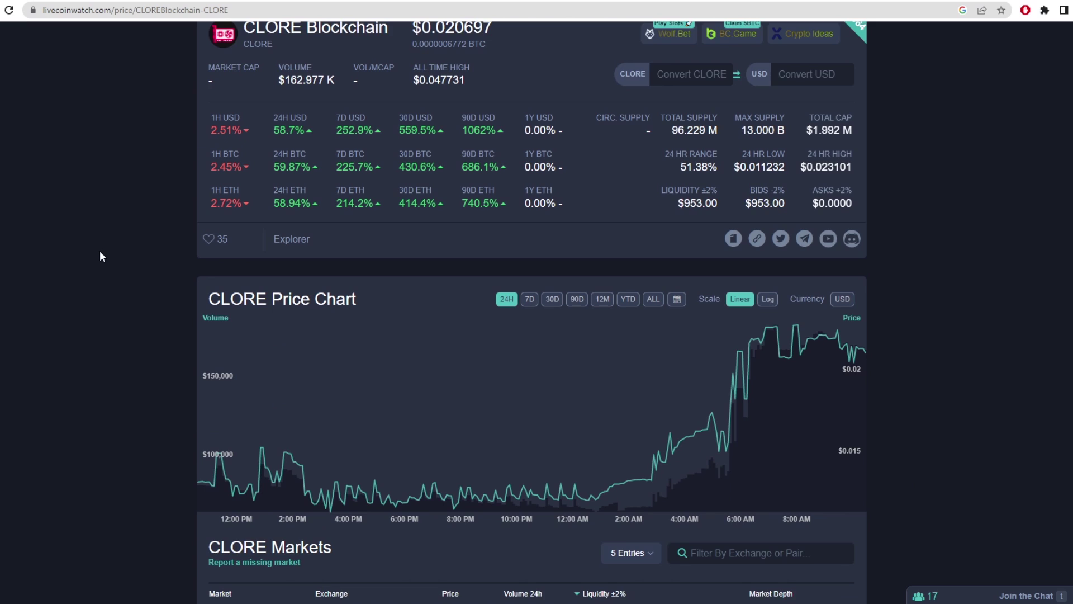
scroll(188, 250, down, 1)
click(527, 238)
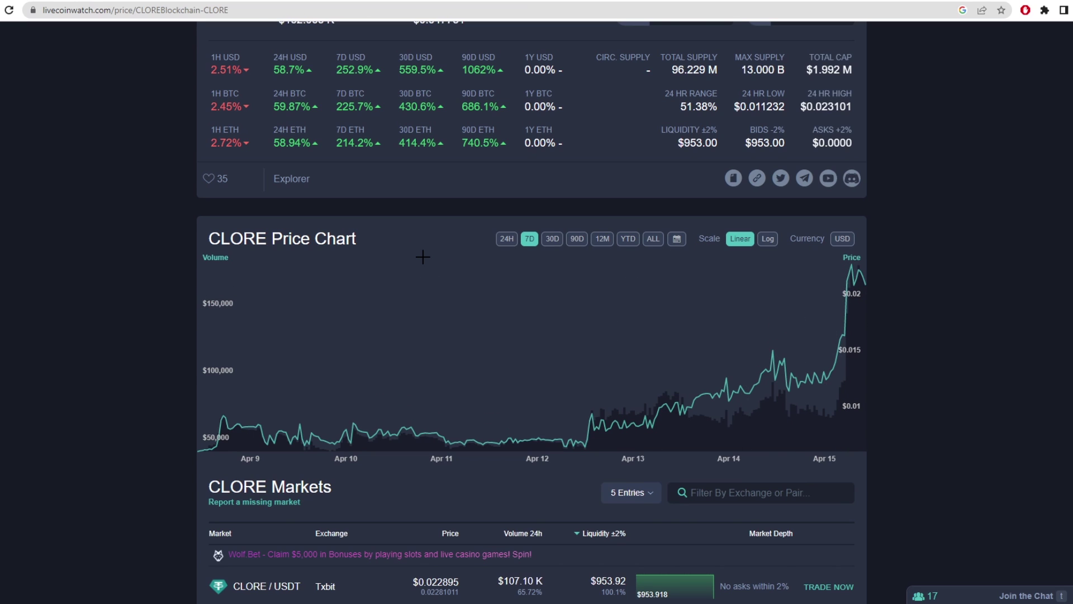
scroll(419, 254, up, 1)
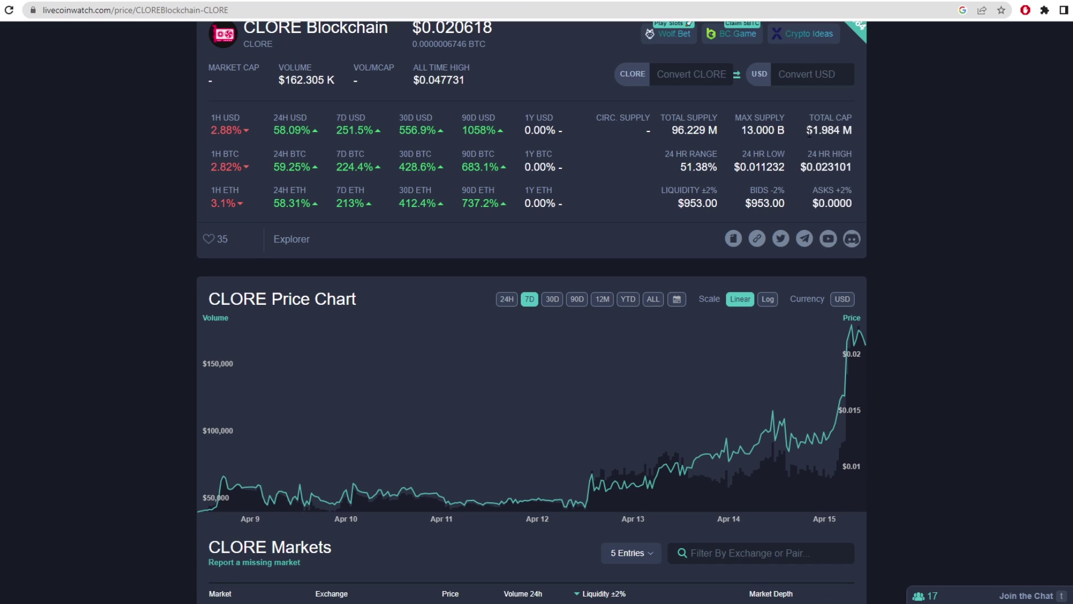
drag(822, 132, 852, 130)
scroll(942, 306, up, 3)
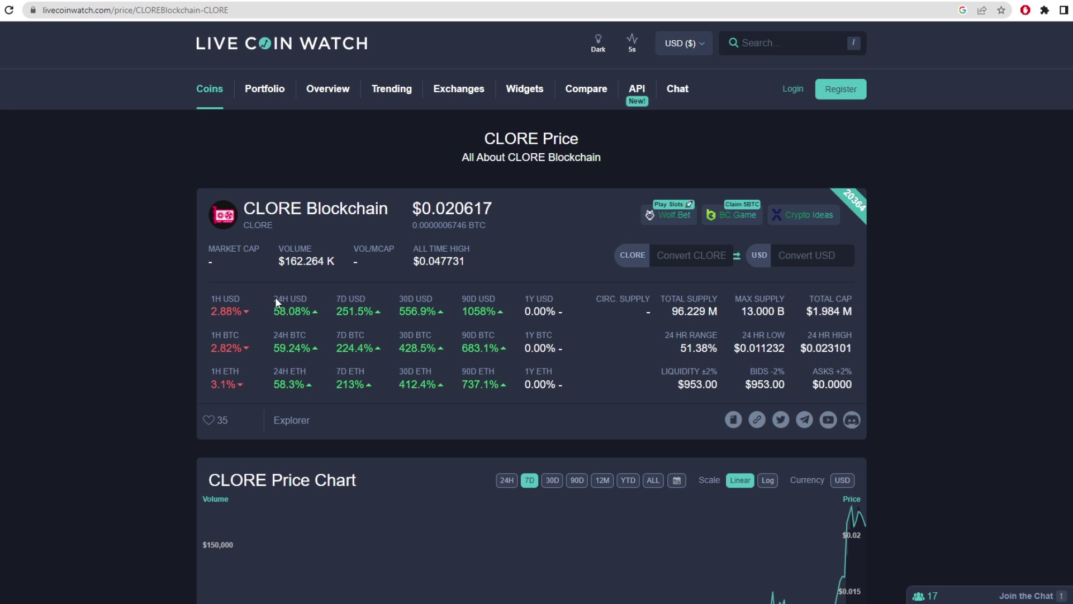
- Examine CLORE's 24-hour USD change and the Txbit and BitxOnex entries in the markets table
drag(275, 296, 312, 312)
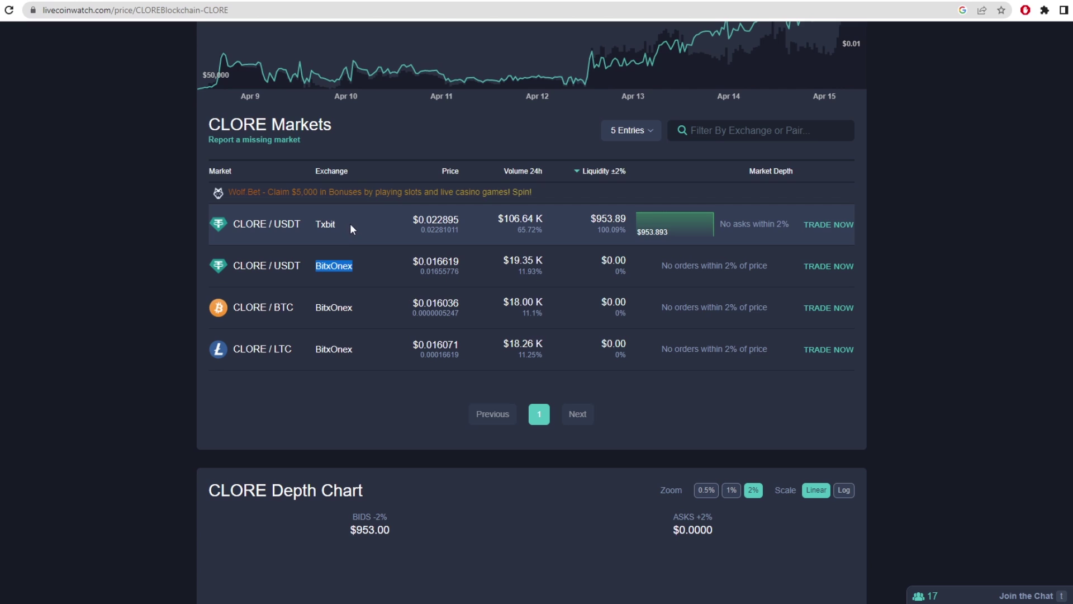
drag(347, 224, 304, 227)
drag(367, 264, 321, 271)
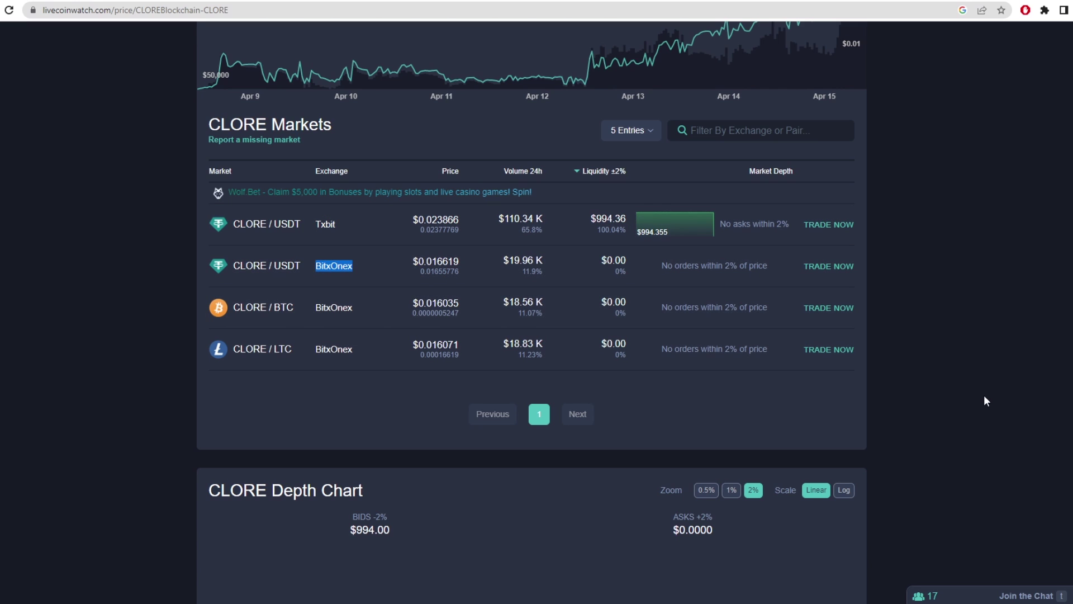
click(953, 387)
scroll(924, 370, up, 6)
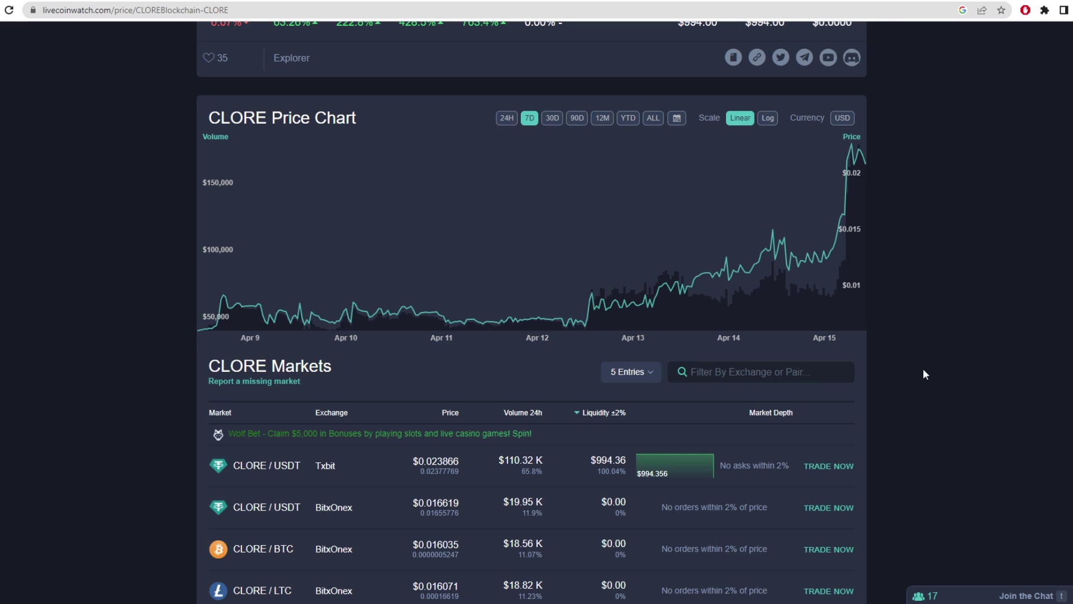
scroll(923, 370, up, 4)
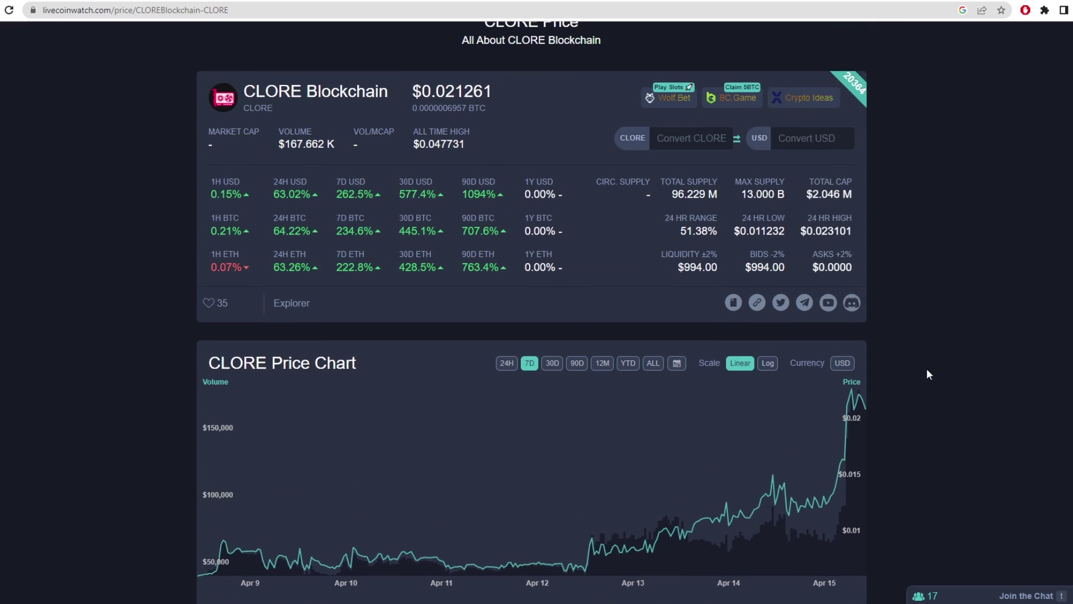